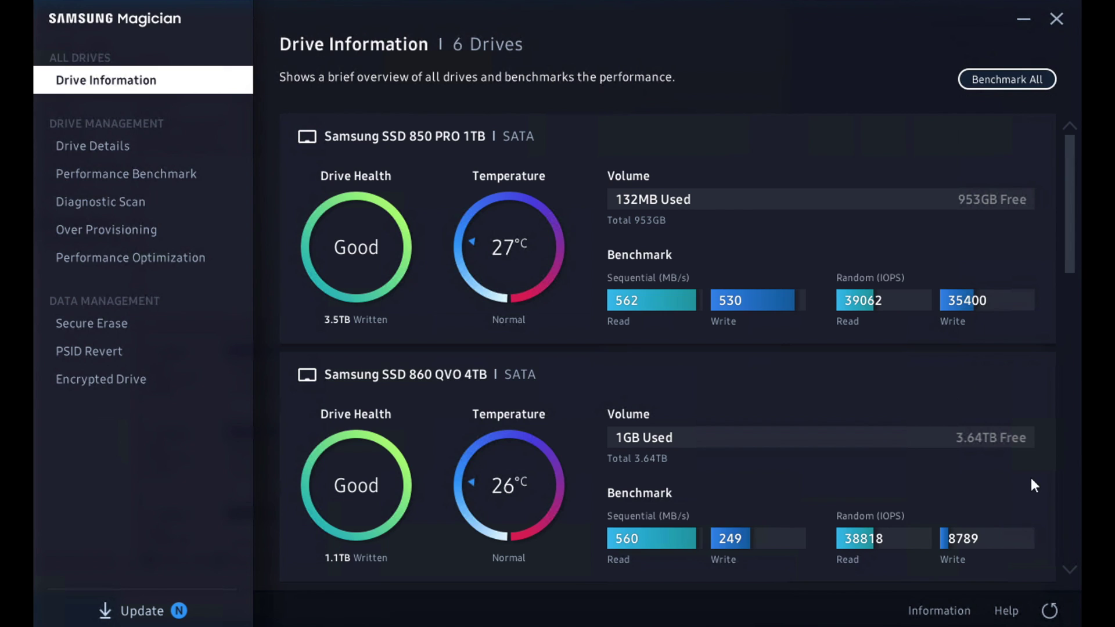
# - Scroll the Help guide to the Secure Erase, PSID Revert and Encrypted Drive section, then close it
pyautogui.click(1007, 612)
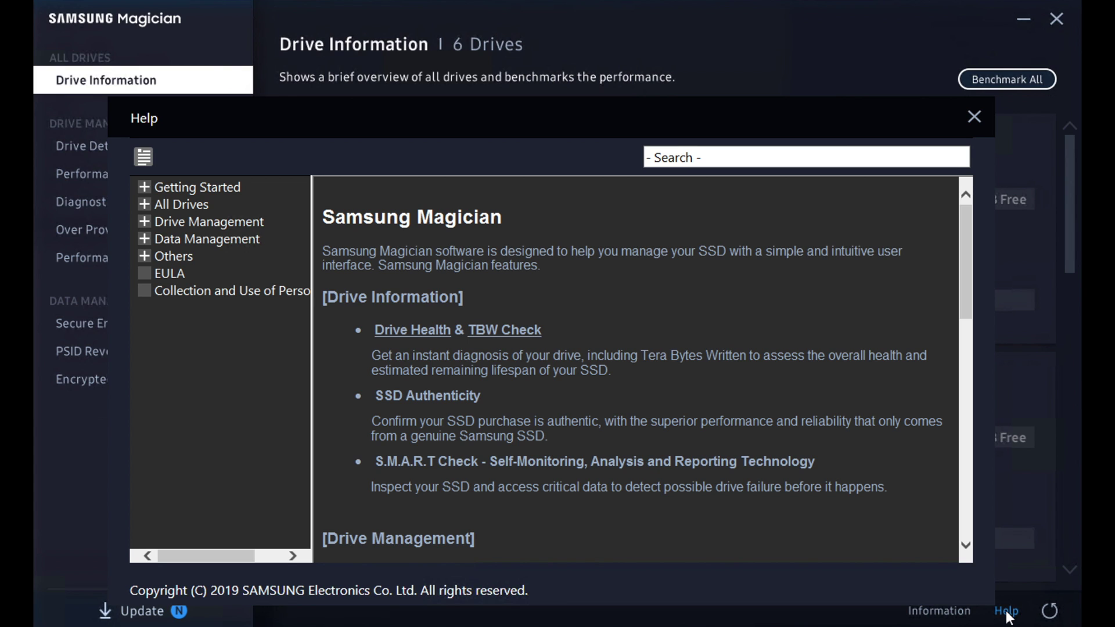
pyautogui.moveTo(964, 232); pyautogui.dragTo(973, 412)
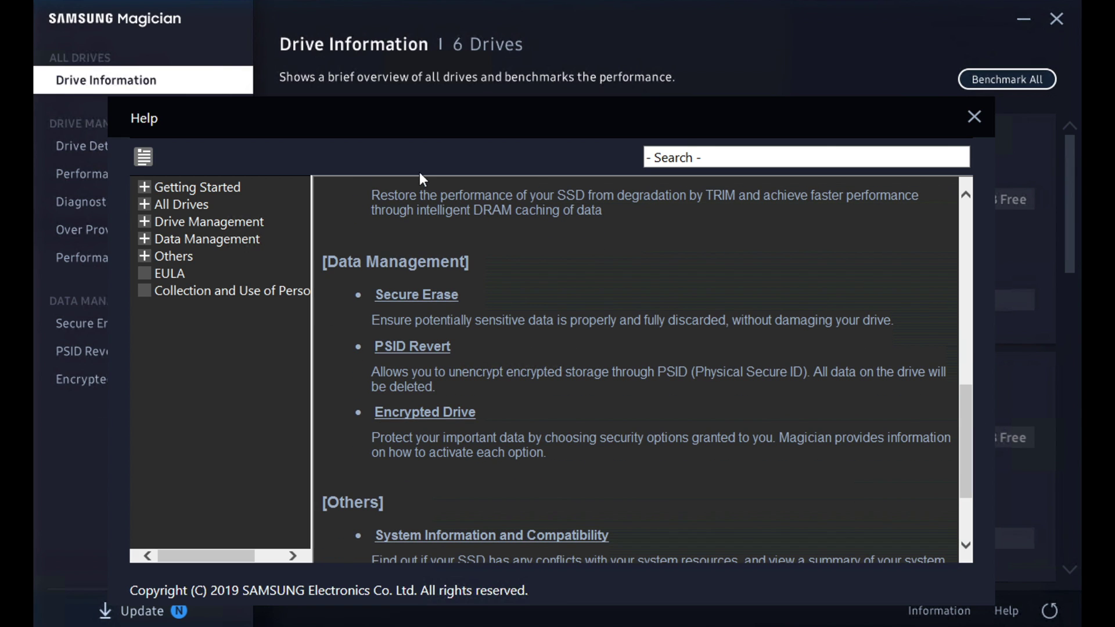
pyautogui.click(972, 117)
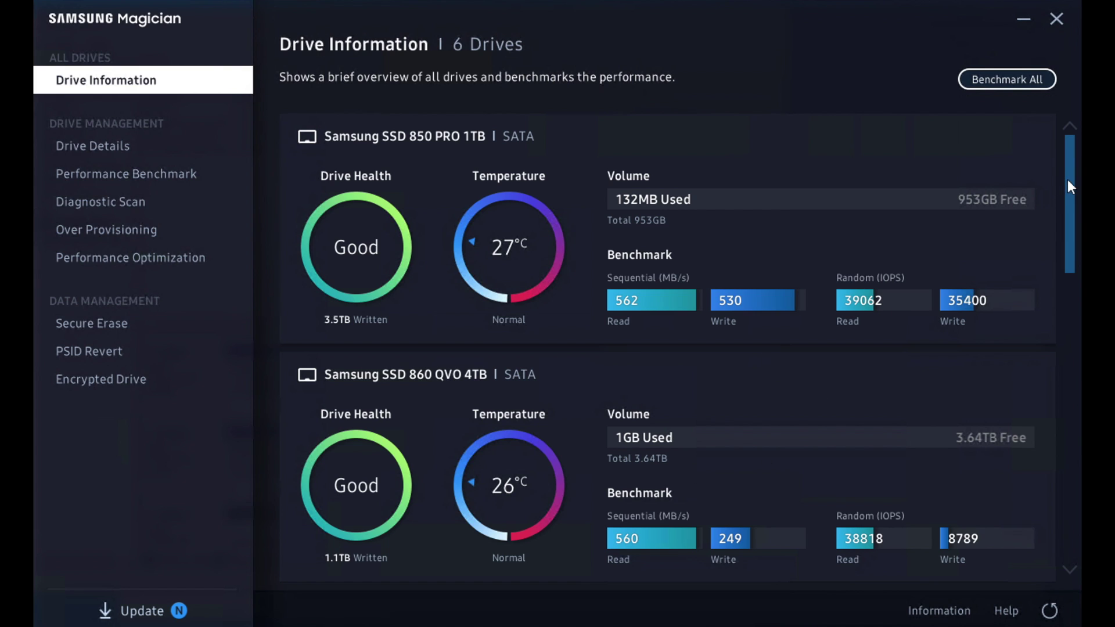
# - Scroll through all six drive cards and back to the top, then open the 850 PRO 1TB details
pyautogui.scroll(-1, 1069, 285)
pyautogui.scroll(-8, 1065, 369)
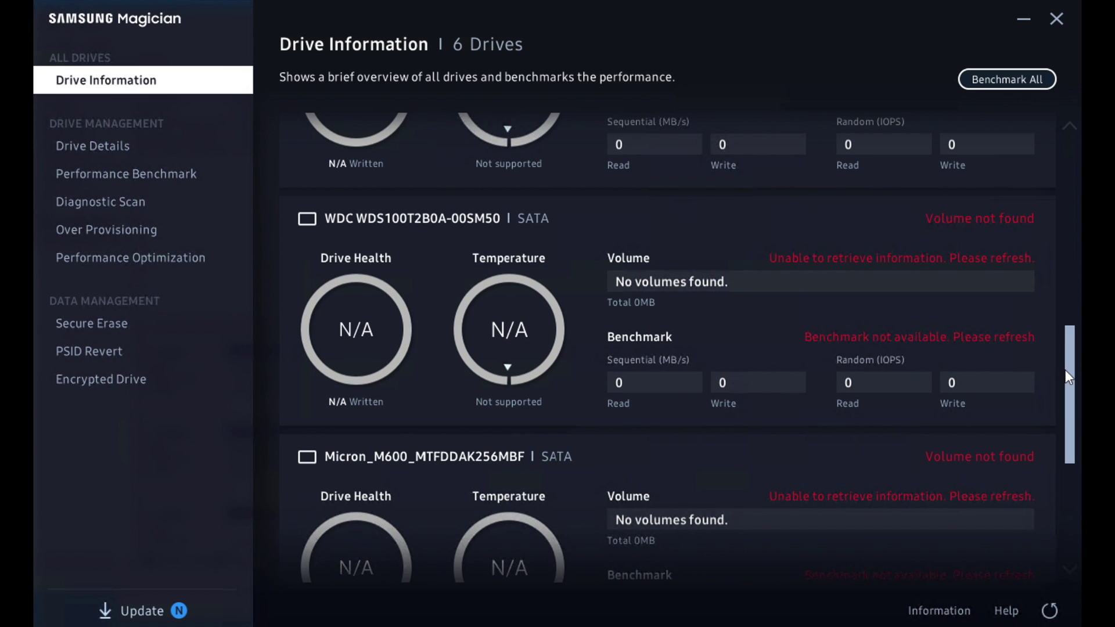
pyautogui.scroll(-2, 1068, 423)
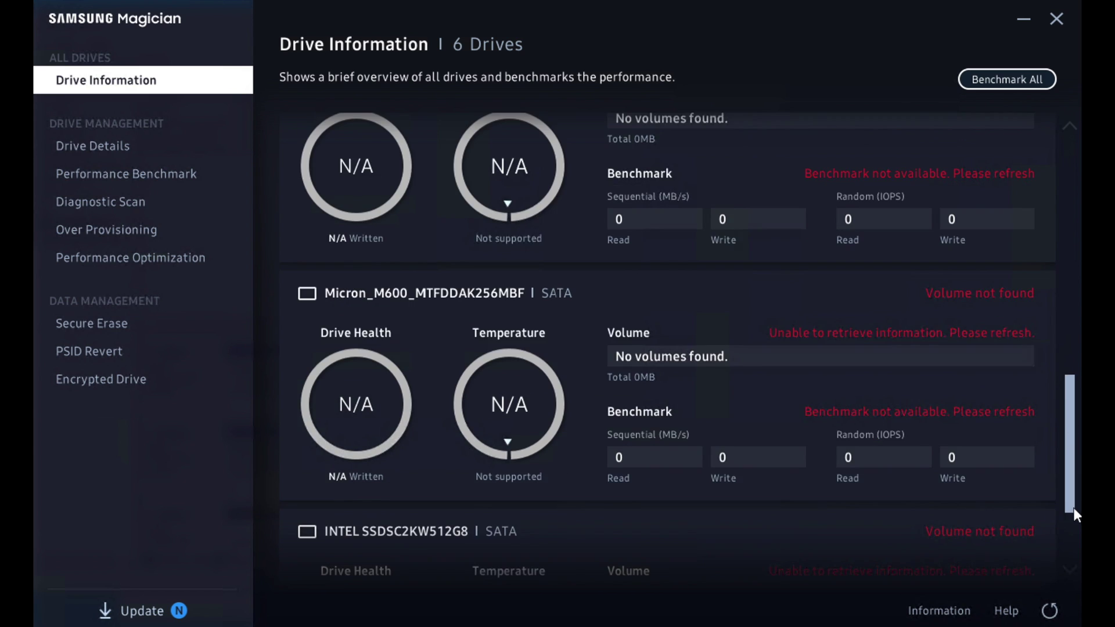
pyautogui.scroll(-2, 1075, 514)
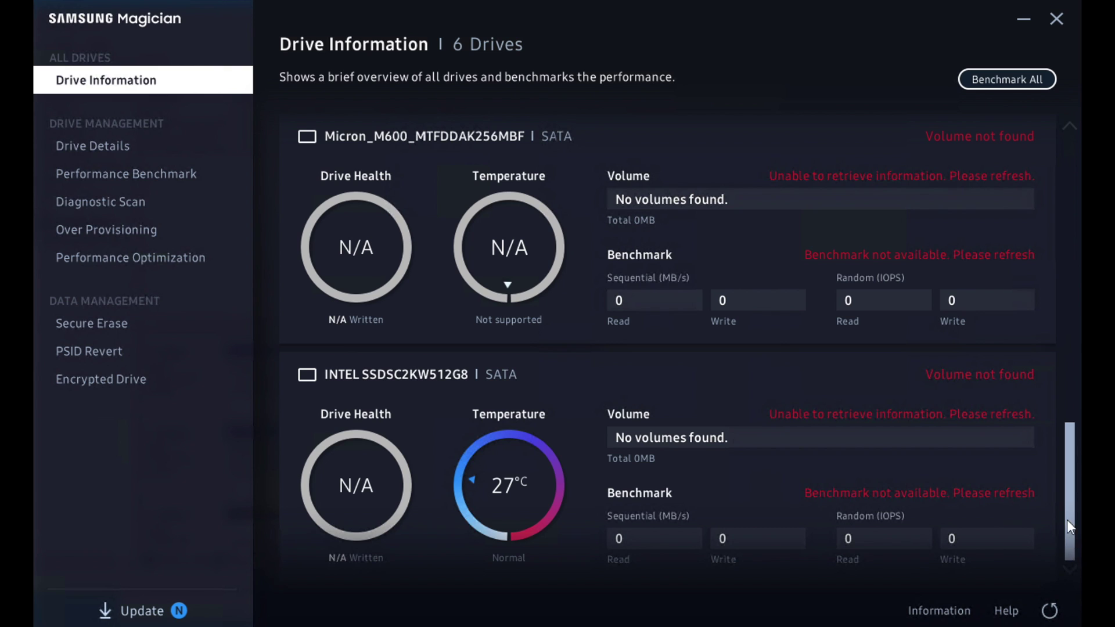
pyautogui.scroll(10, 1054, 337)
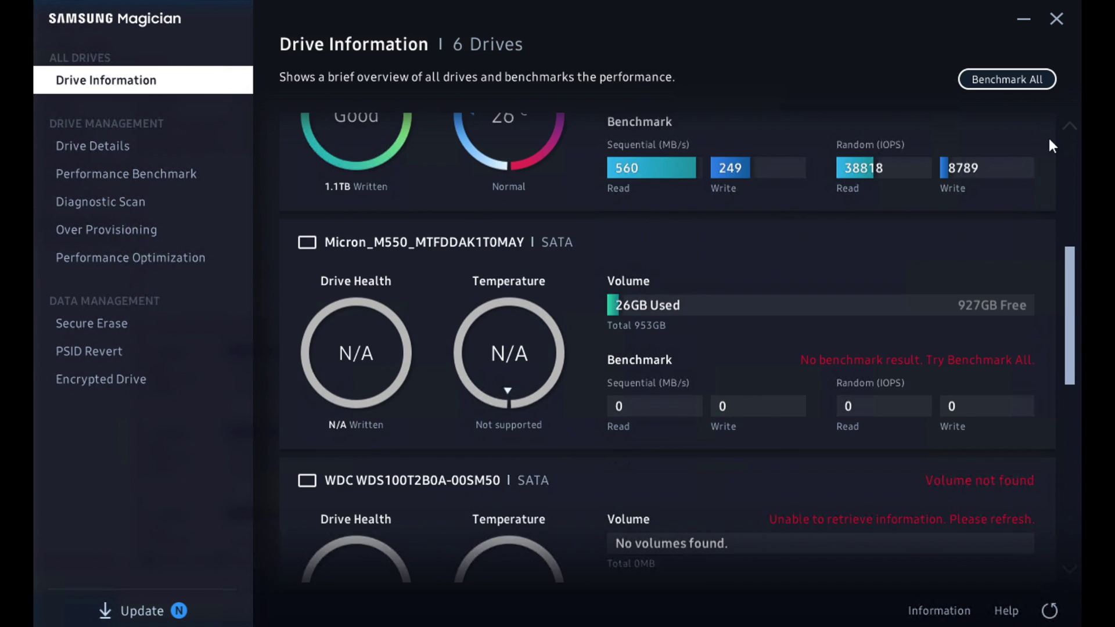
pyautogui.scroll(2, 1060, 124)
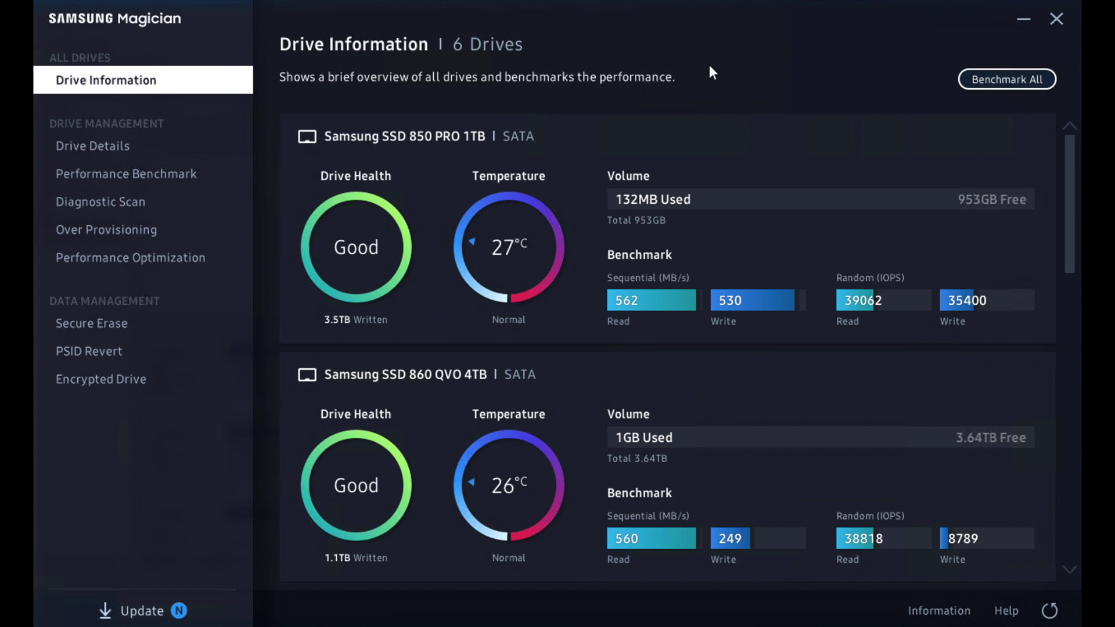
pyautogui.click(104, 148)
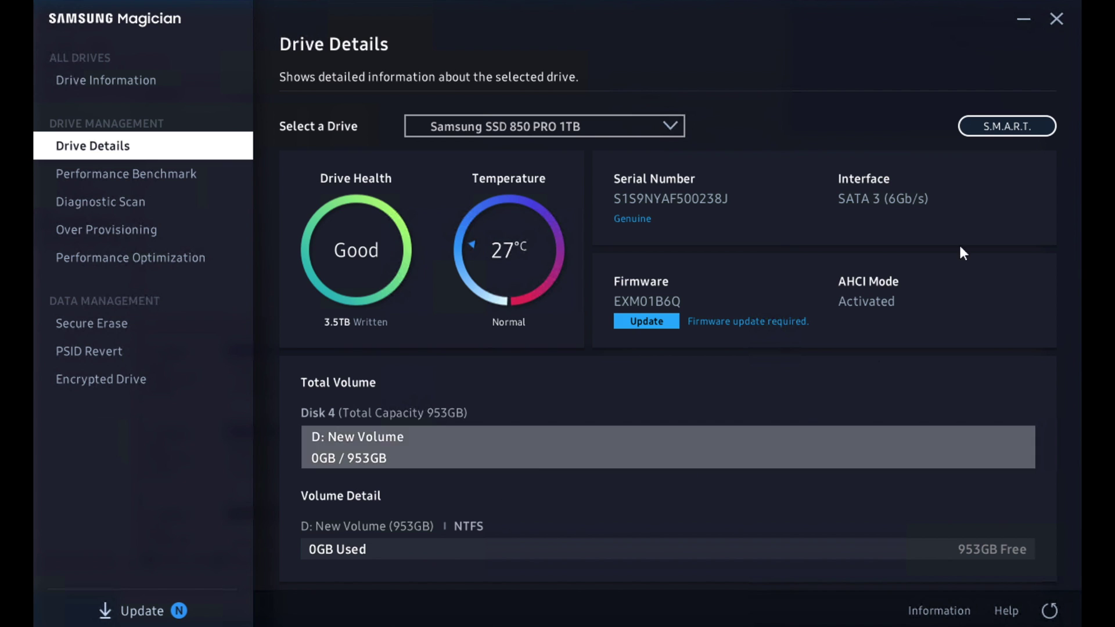
# - Review the 850 PRO's S.M.A.R.T. attribute table, scrolling through it before closing
pyautogui.click(1007, 127)
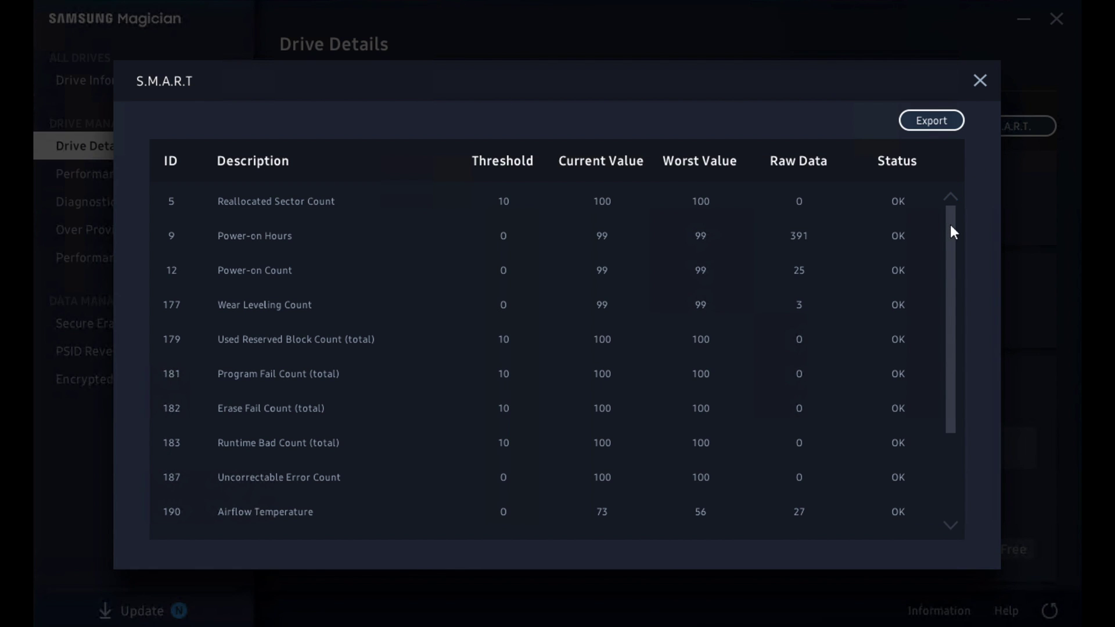
pyautogui.moveTo(952, 232); pyautogui.dragTo(950, 437)
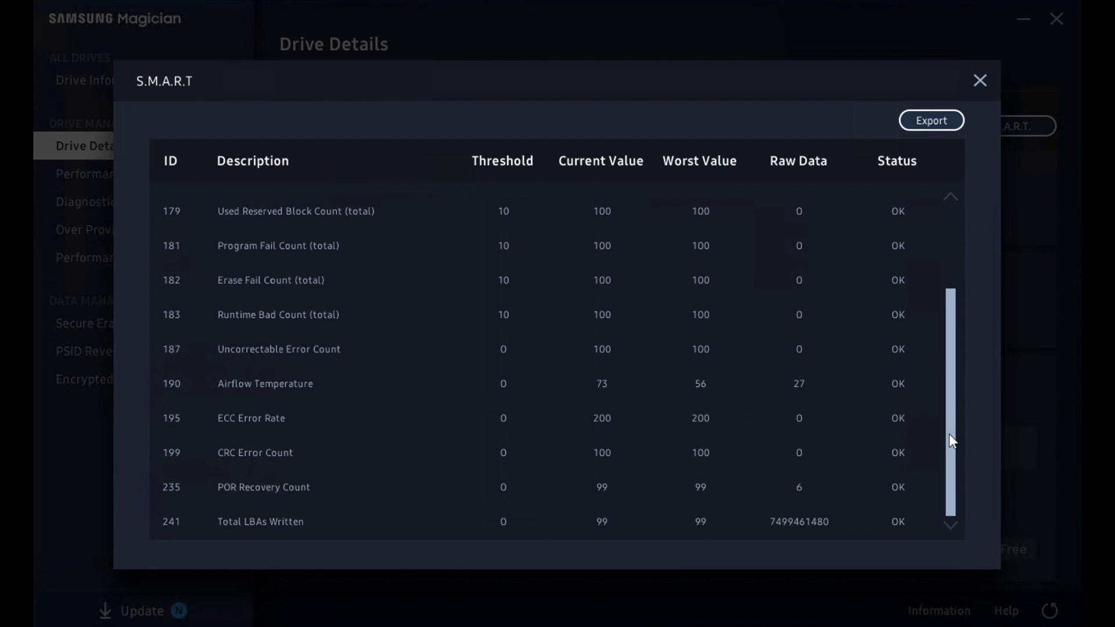
pyautogui.click(984, 76)
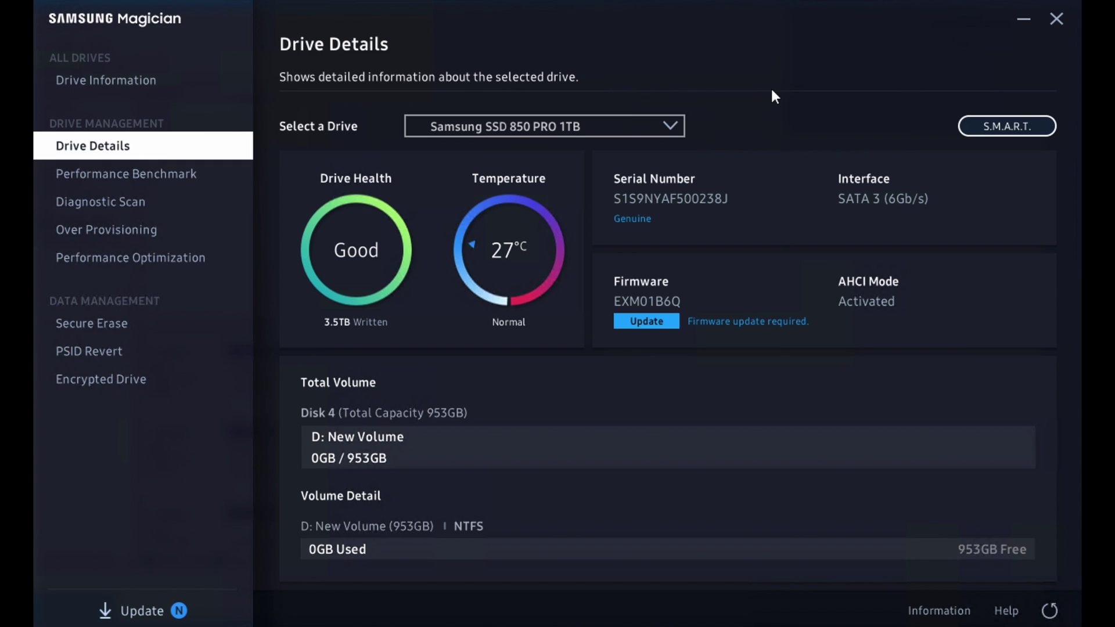
# - Show details for the Samsung SSD 860 QVO 4TB, then go to Performance Benchmark
pyautogui.click(671, 124)
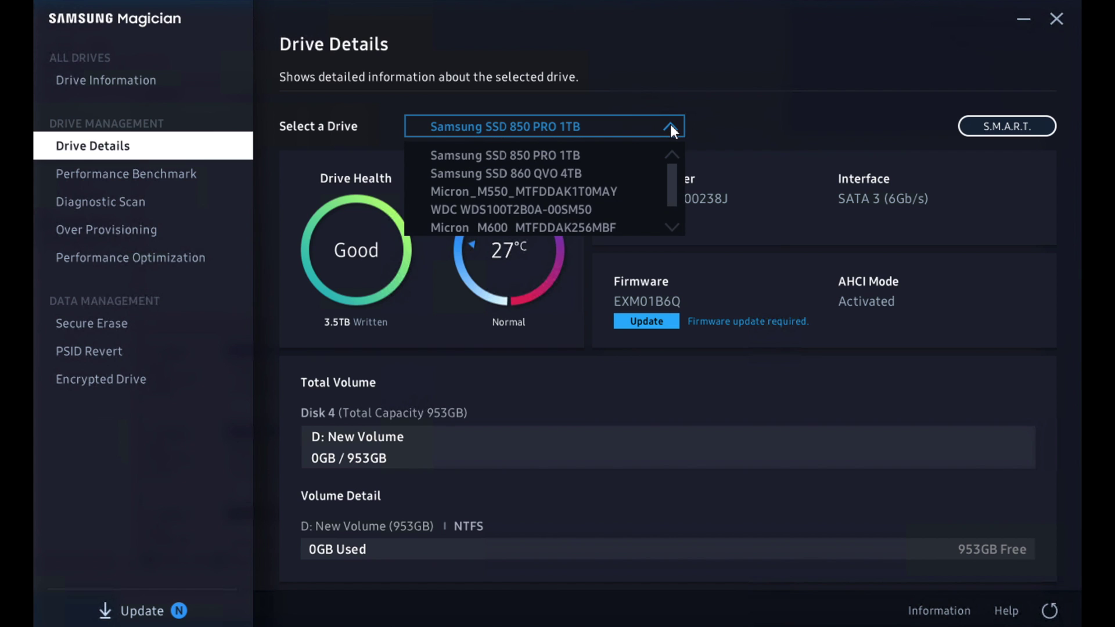
pyautogui.click(567, 173)
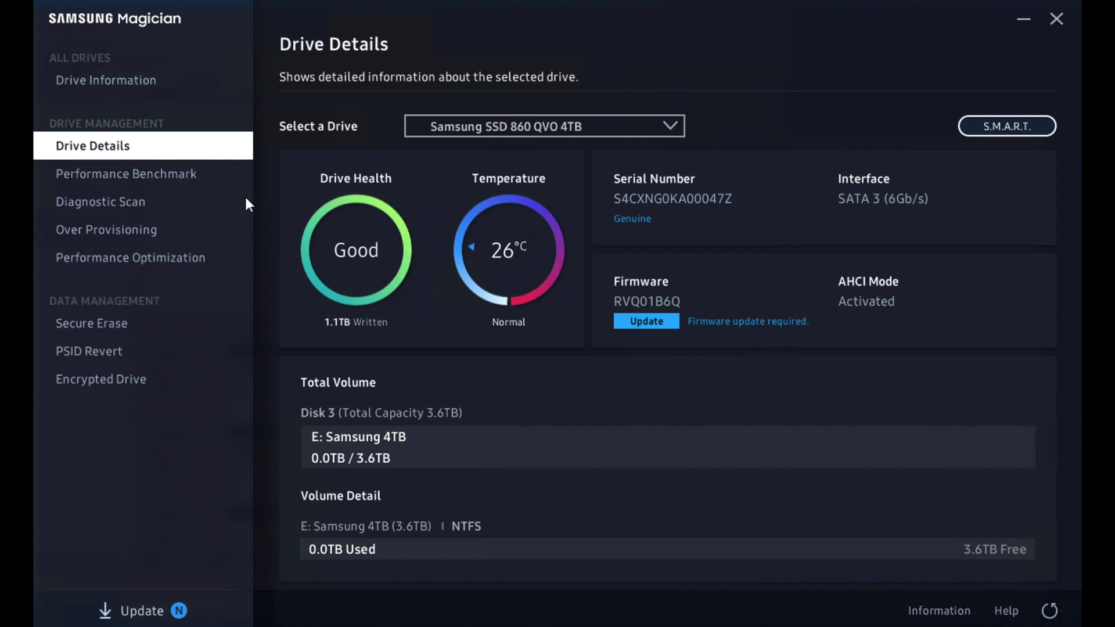
pyautogui.click(182, 174)
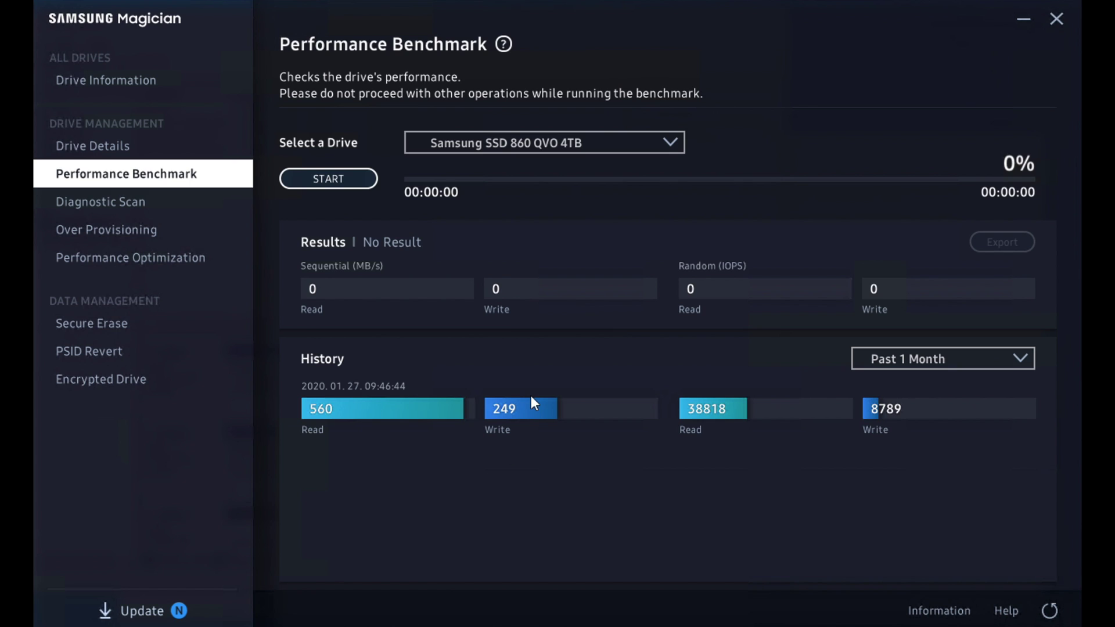
# - Select the Samsung SSD 850 PRO 1TB as the benchmark drive, showing its two past runs
pyautogui.click(671, 140)
pyautogui.click(673, 165)
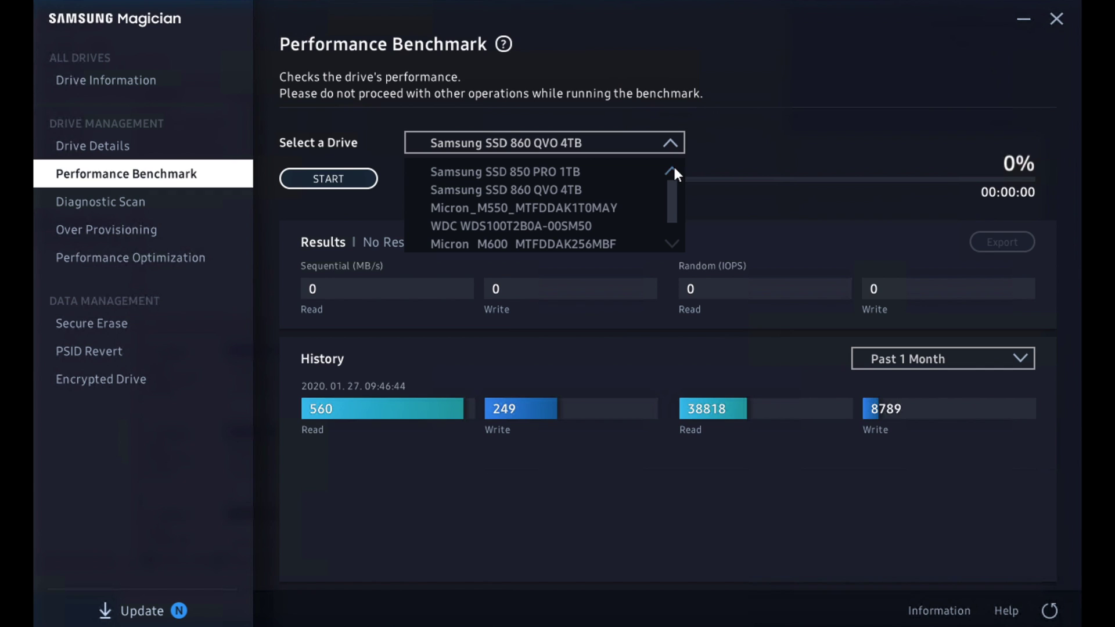
pyautogui.click(555, 171)
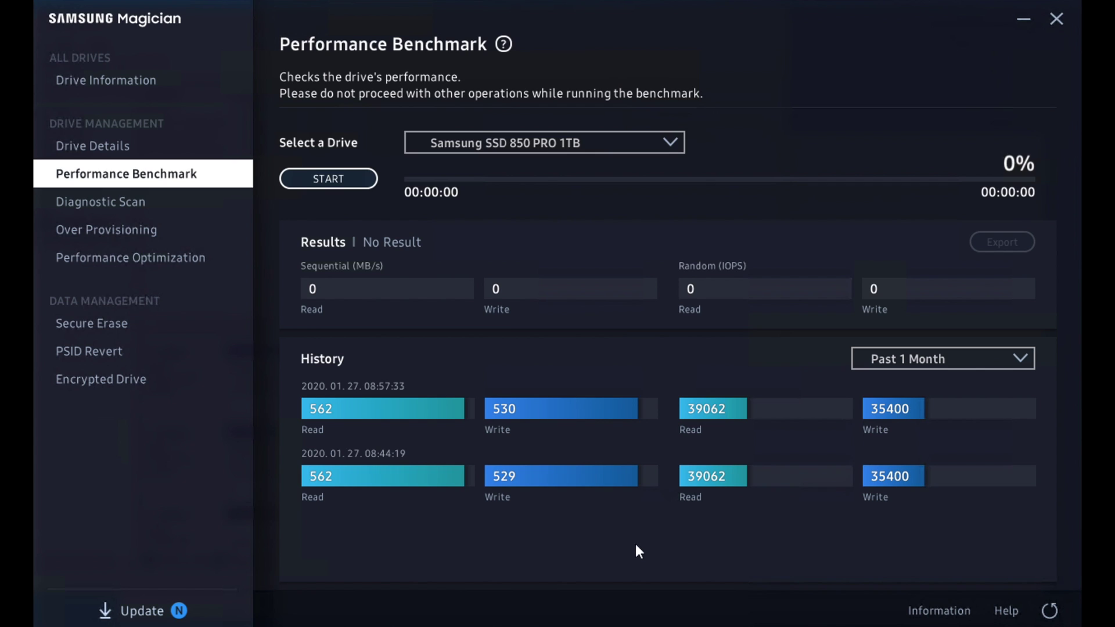
# - Benchmark the 850 PRO 1TB to completion (562 MB/s read, 530 MB/s write), then go to Diagnostic Scan
pyautogui.click(329, 179)
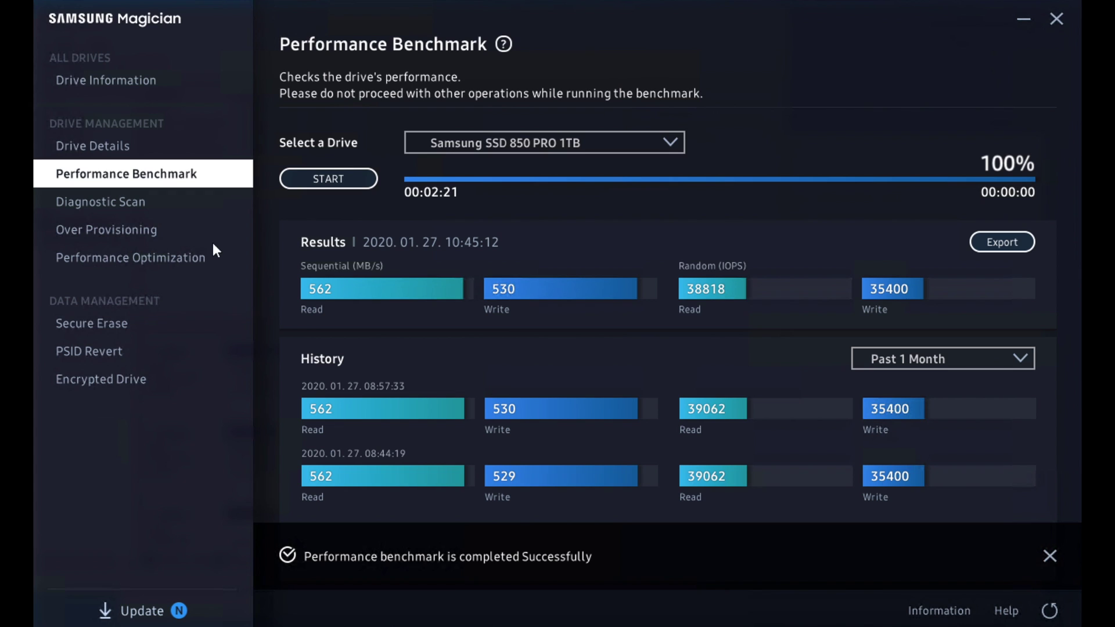
pyautogui.click(146, 204)
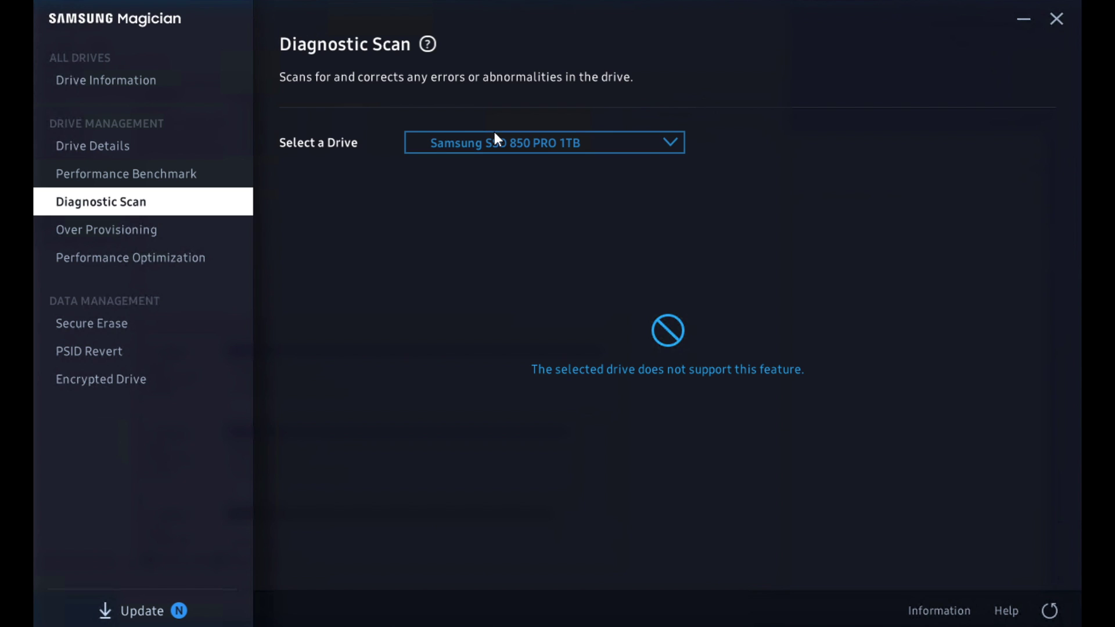
# - Pick the Samsung SSD 860 QVO 4TB and run a Short Scan until every block reads Good
pyautogui.click(674, 147)
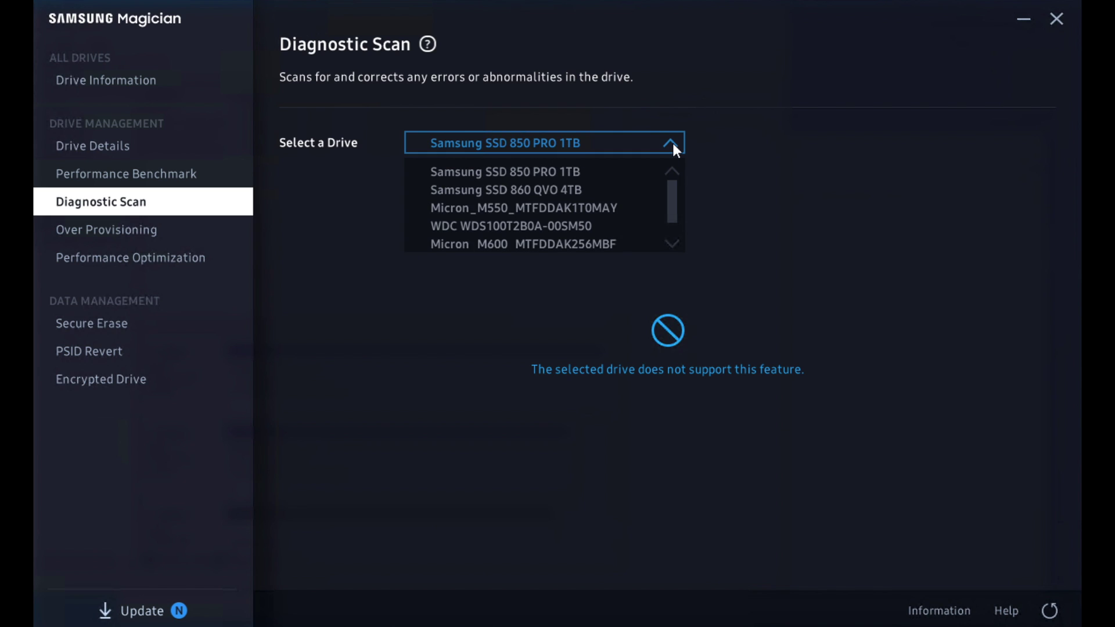
pyautogui.click(548, 188)
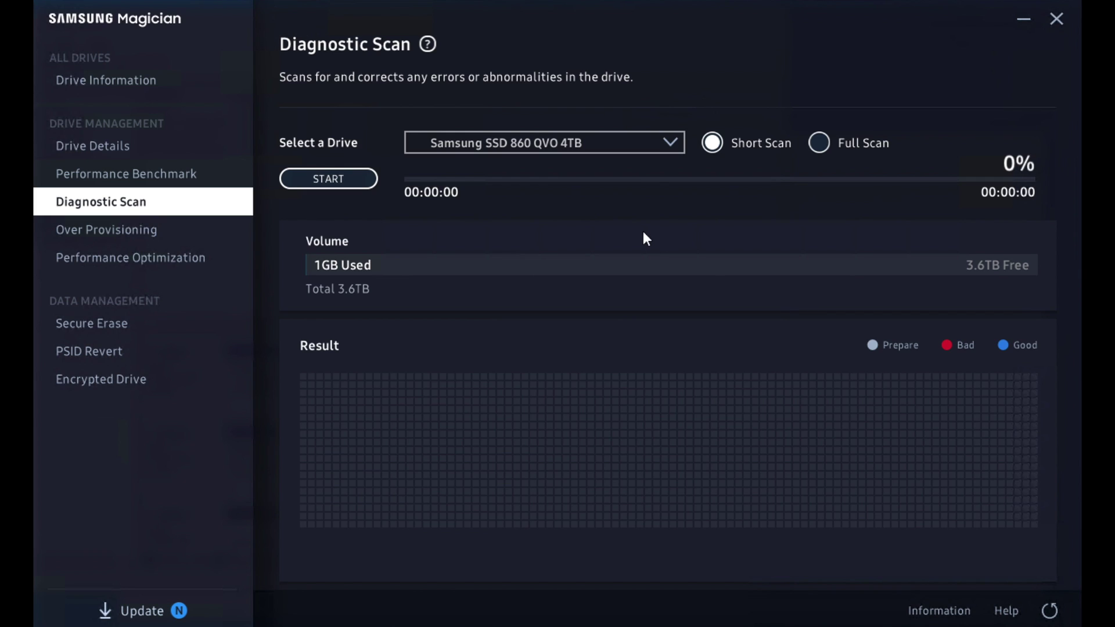
pyautogui.click(344, 178)
pyautogui.click(343, 177)
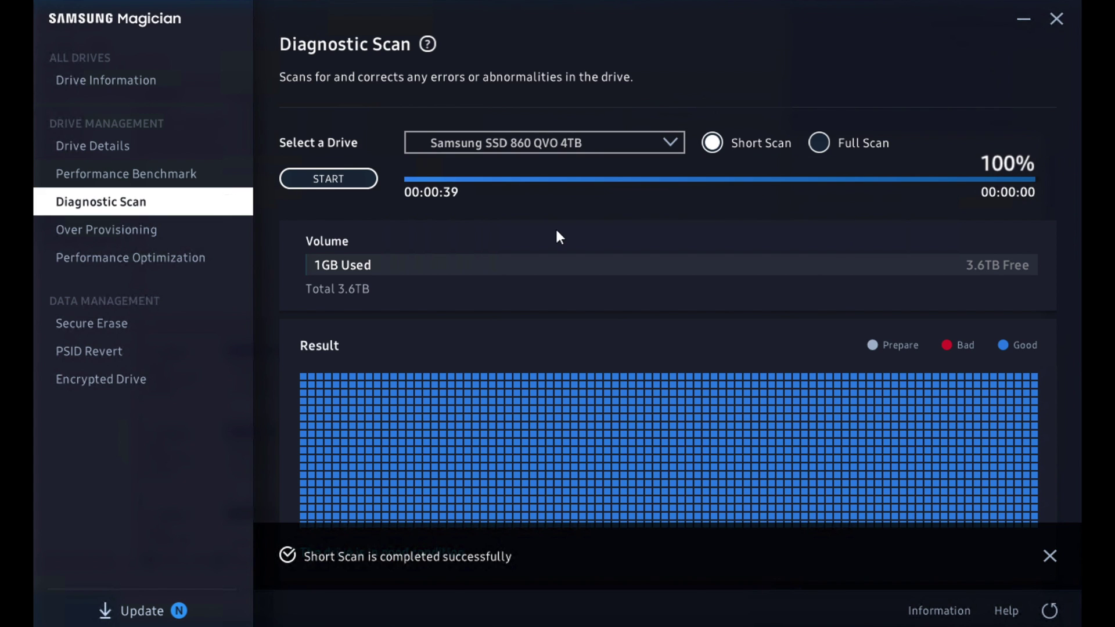
# - Select Full Scan, then move to the 860 QVO's Over Provisioning page for drive E:
pyautogui.click(814, 144)
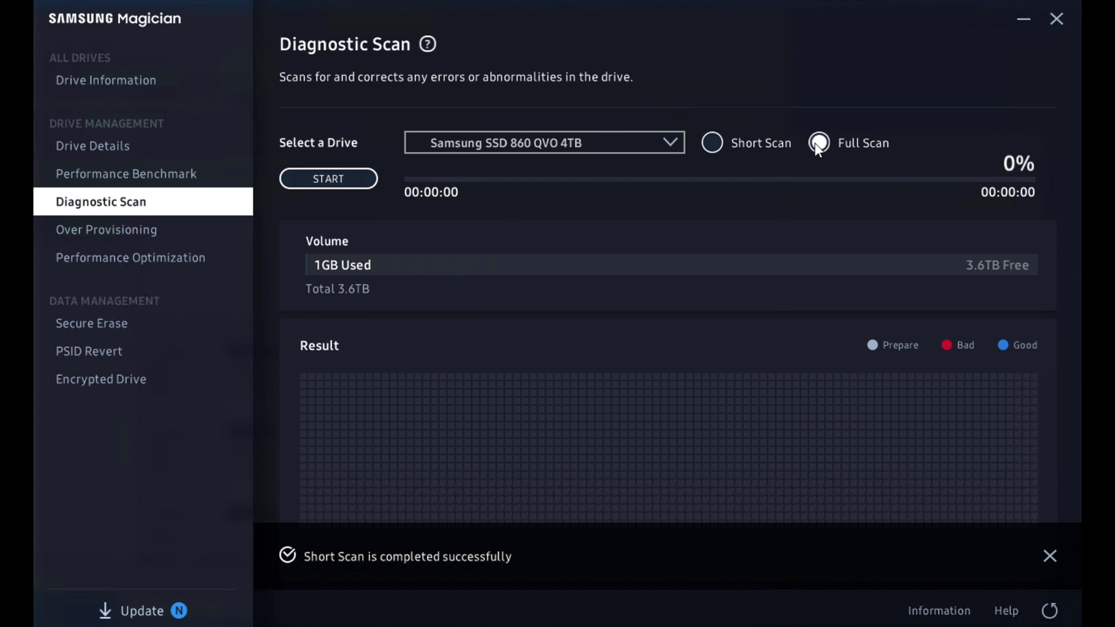
pyautogui.click(118, 230)
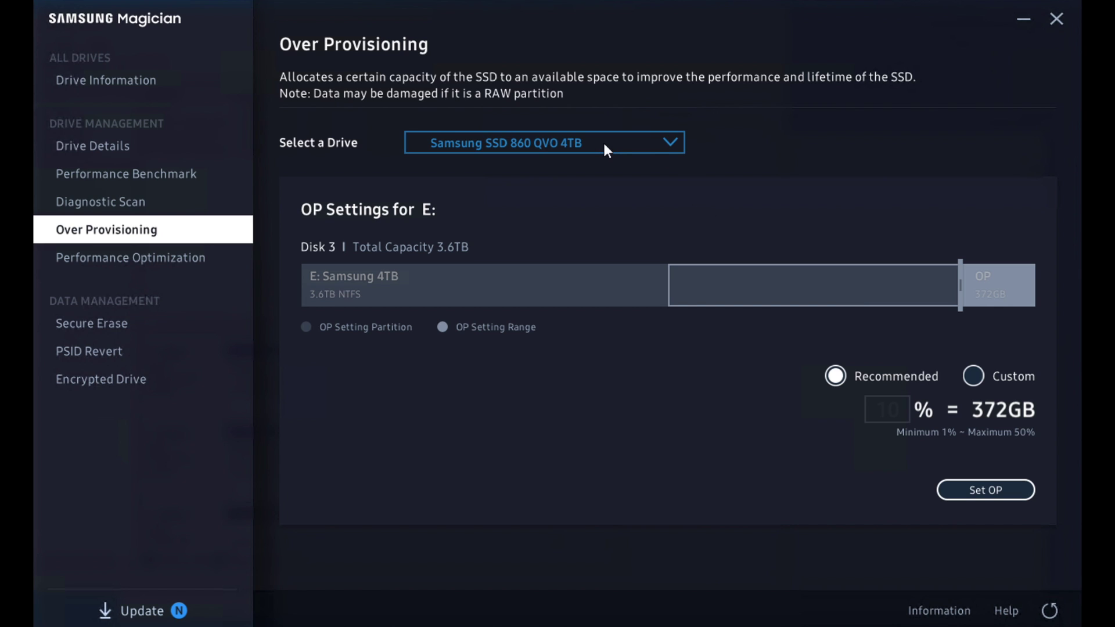
# - Apply a custom 10% (372GB) over-provisioning reserve to drive E:
pyautogui.click(973, 376)
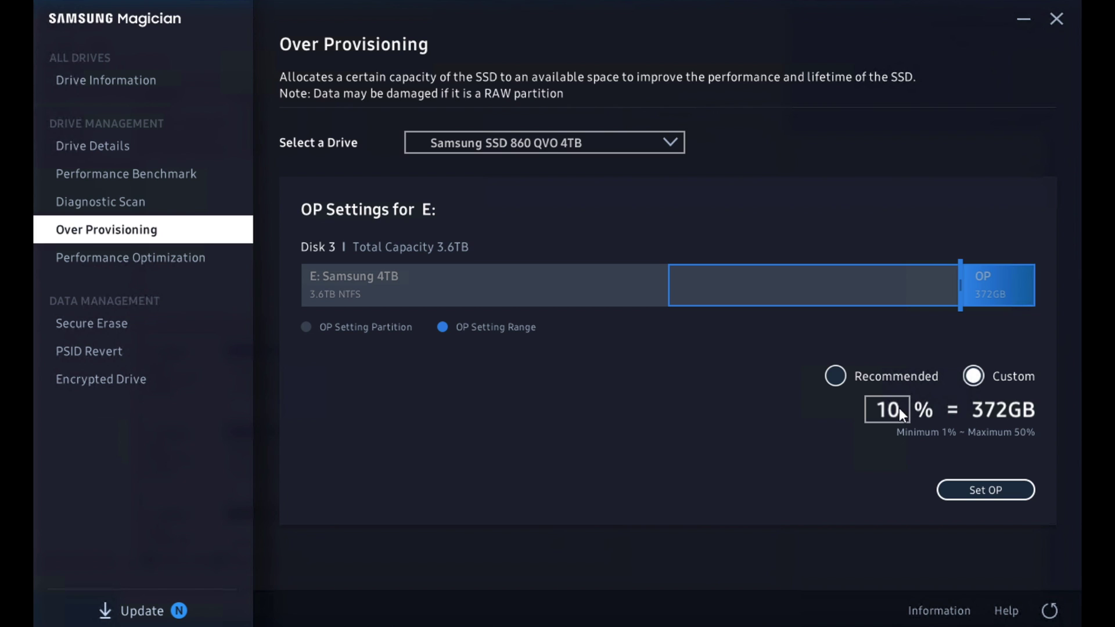
pyautogui.press('BackSpace')
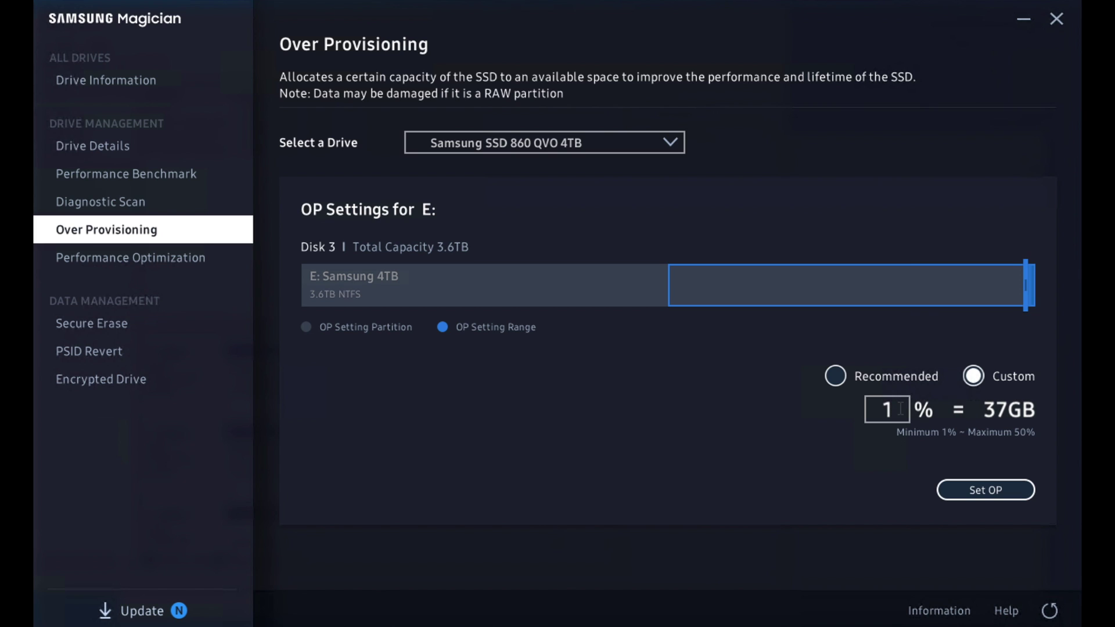
pyautogui.press('BackSpace')
pyautogui.write('50')
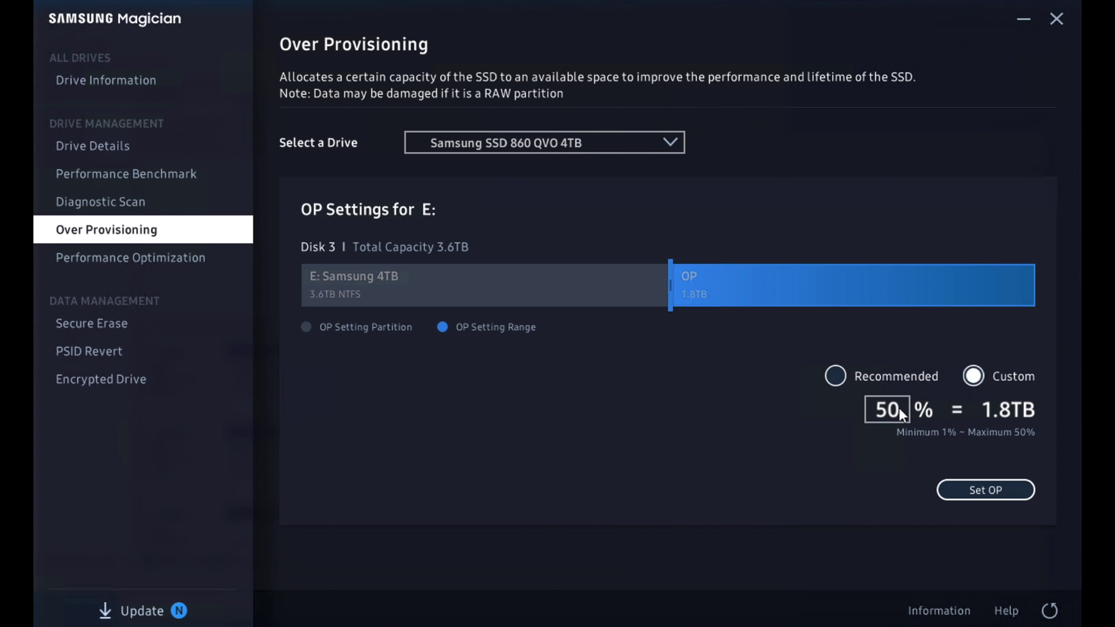
pyautogui.press('BackSpace')
pyautogui.press('BackSpace')
pyautogui.write('10')
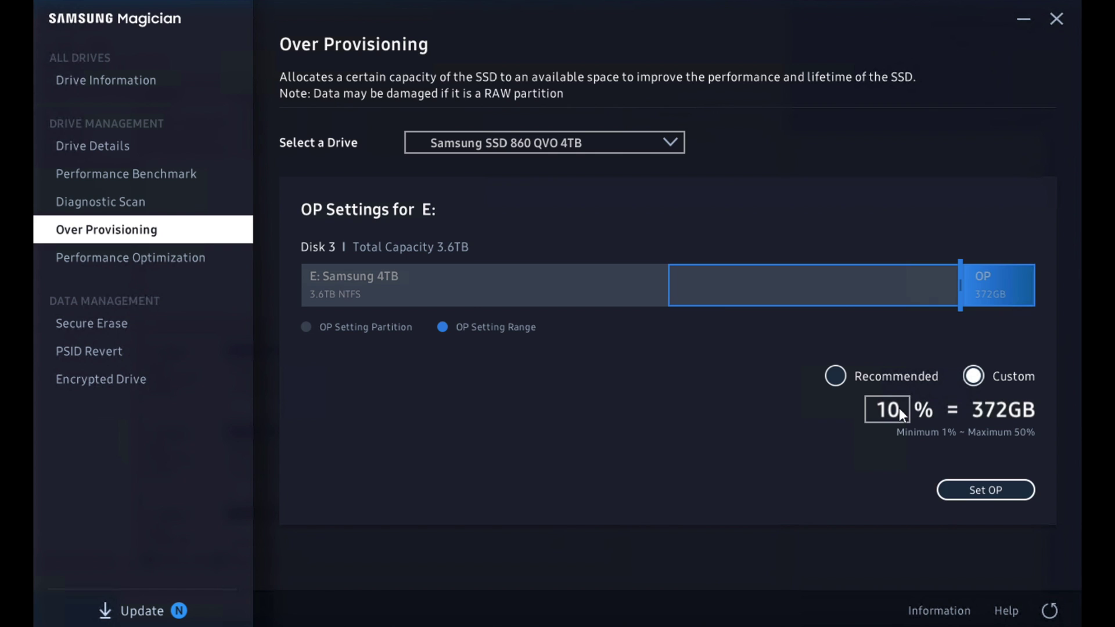
pyautogui.click(984, 491)
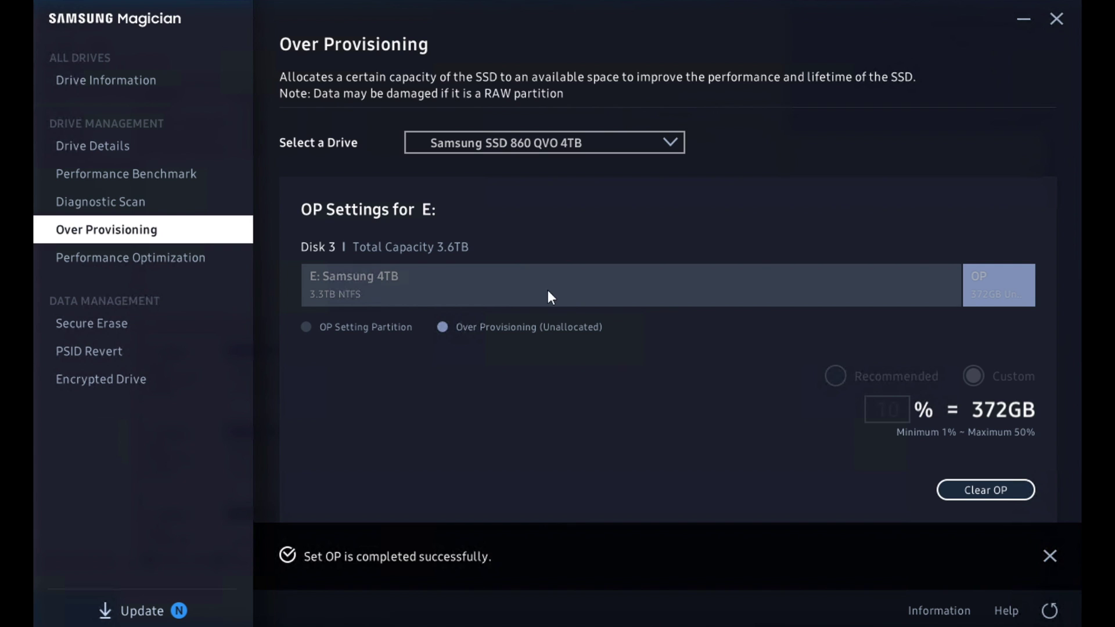
# - Check TRIM is on under Performance Optimization and launch Windows' Optimize Drives window
pyautogui.click(175, 259)
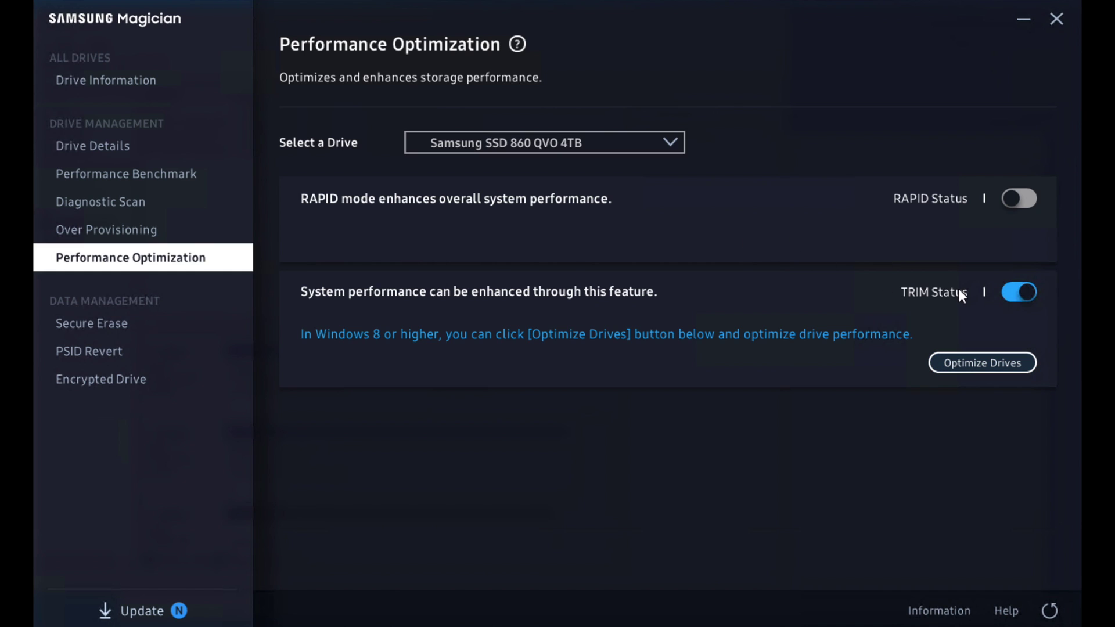
pyautogui.click(984, 362)
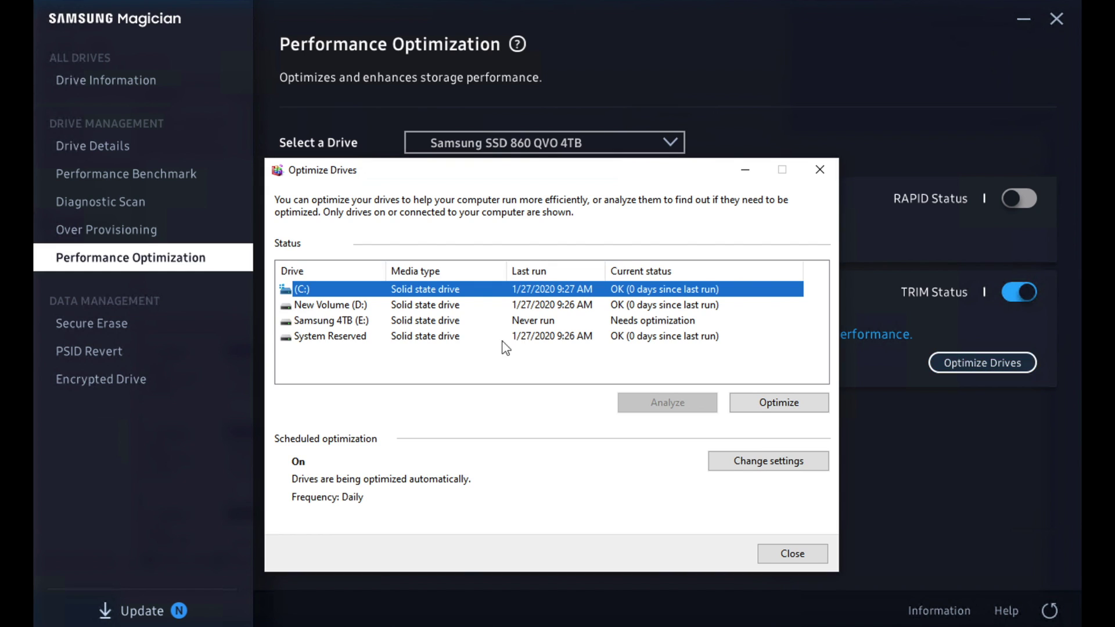
pyautogui.click(349, 322)
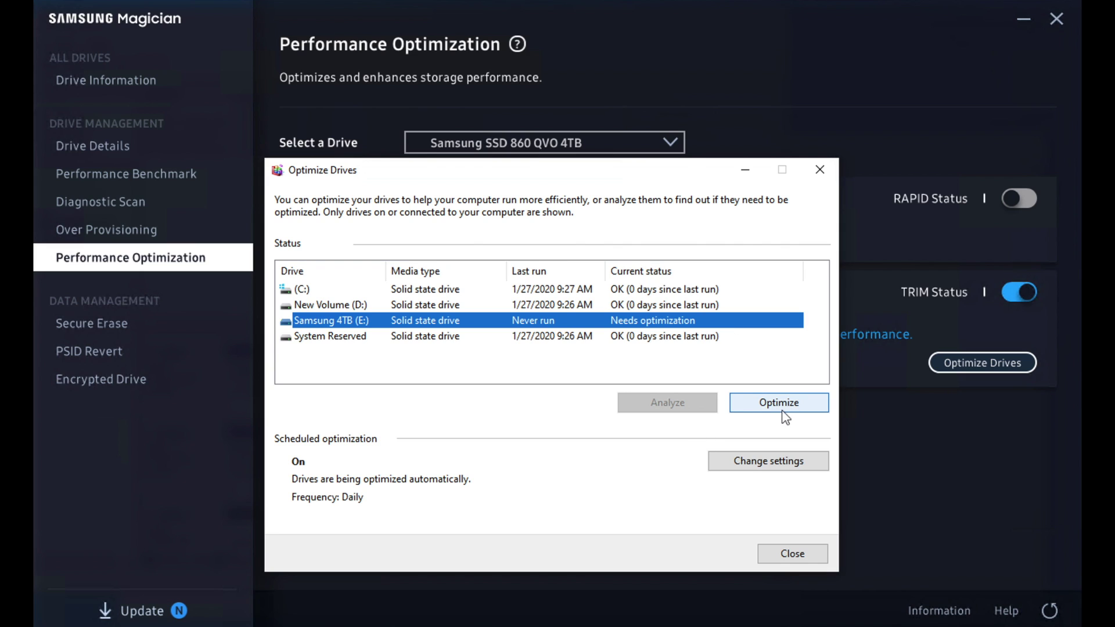
pyautogui.click(776, 462)
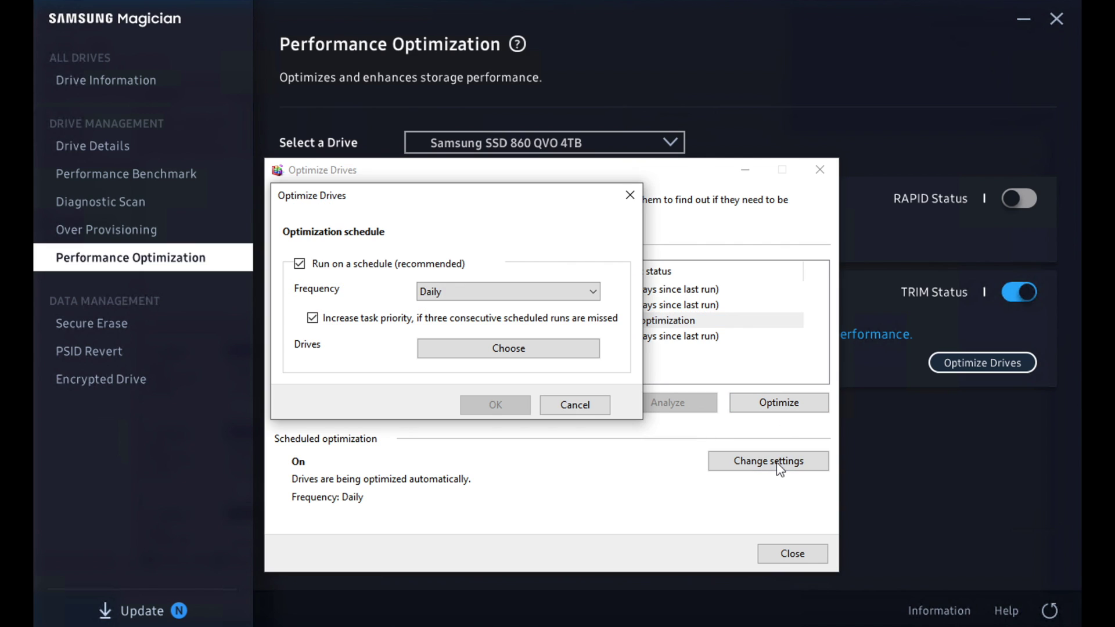
pyautogui.click(496, 292)
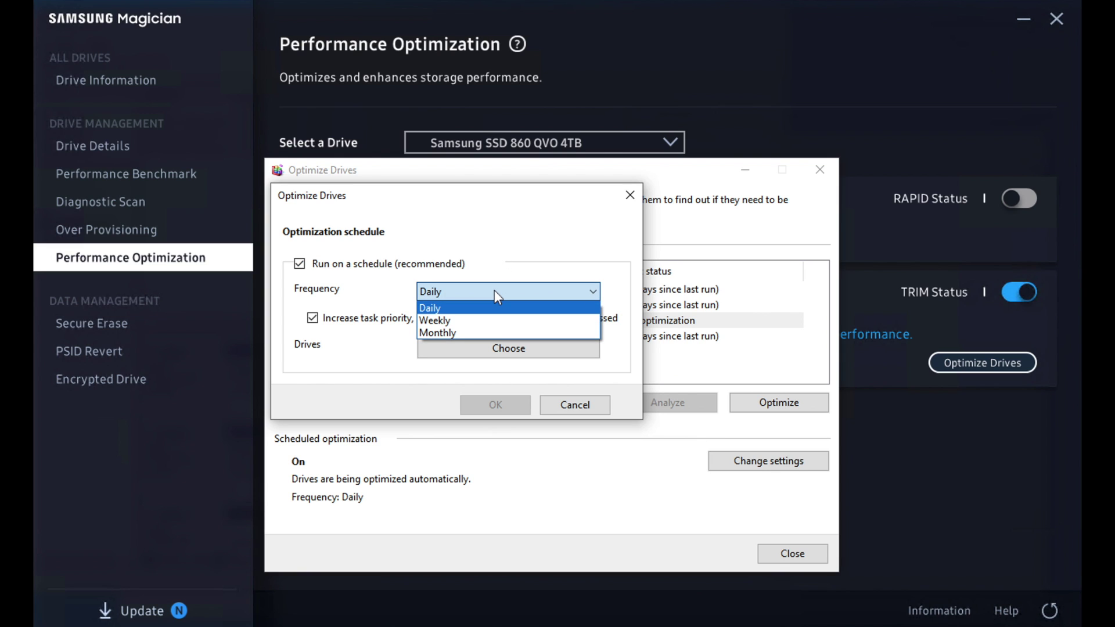
pyautogui.click(632, 201)
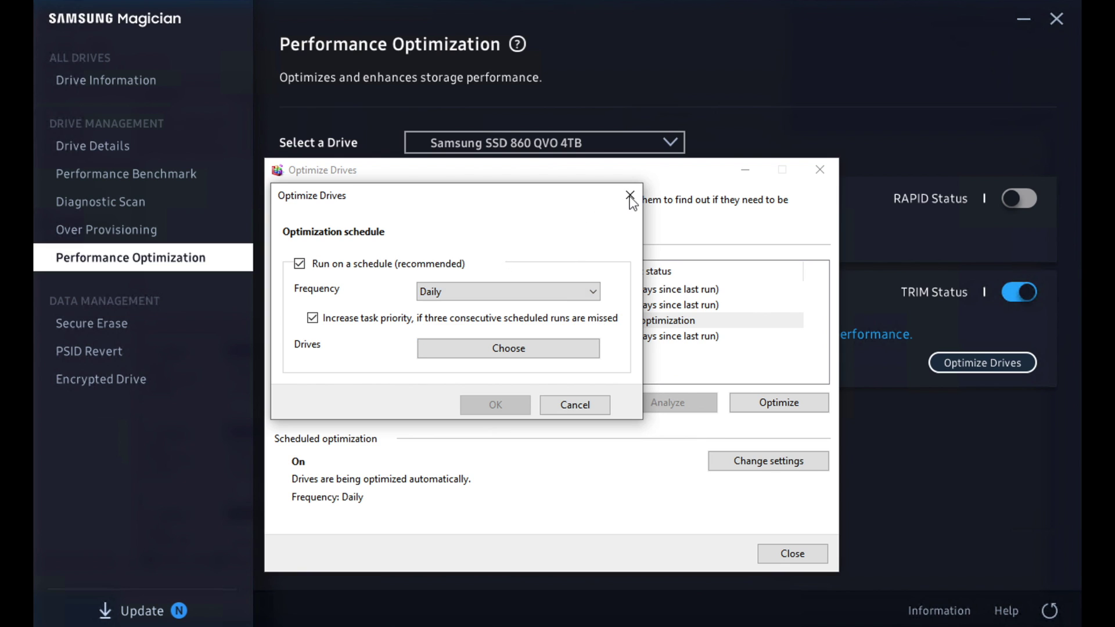
pyautogui.click(642, 195)
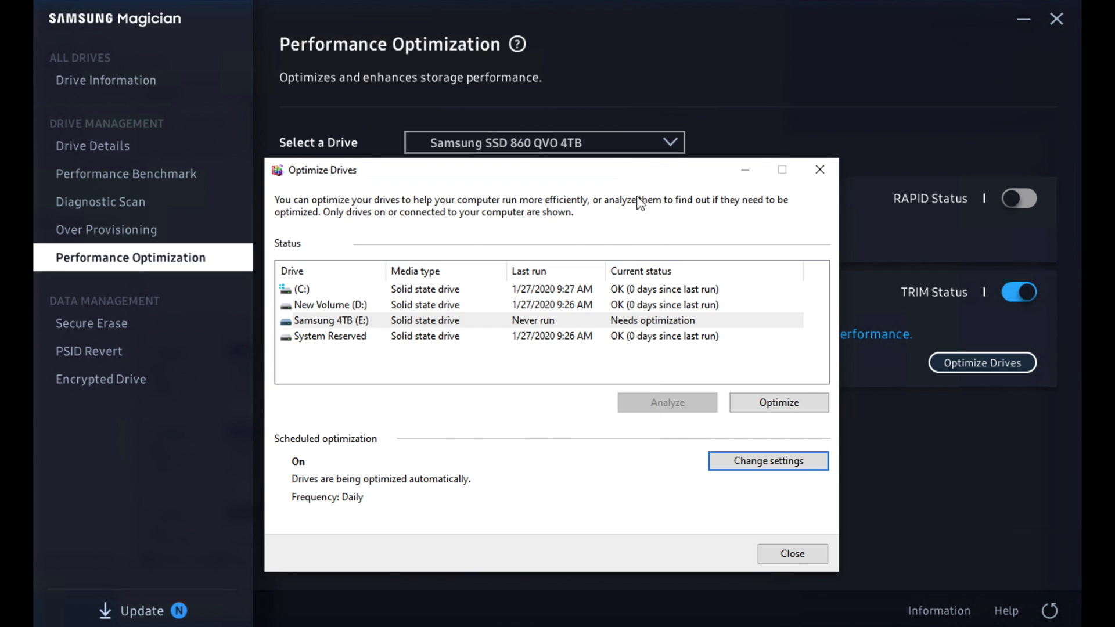
pyautogui.click(819, 170)
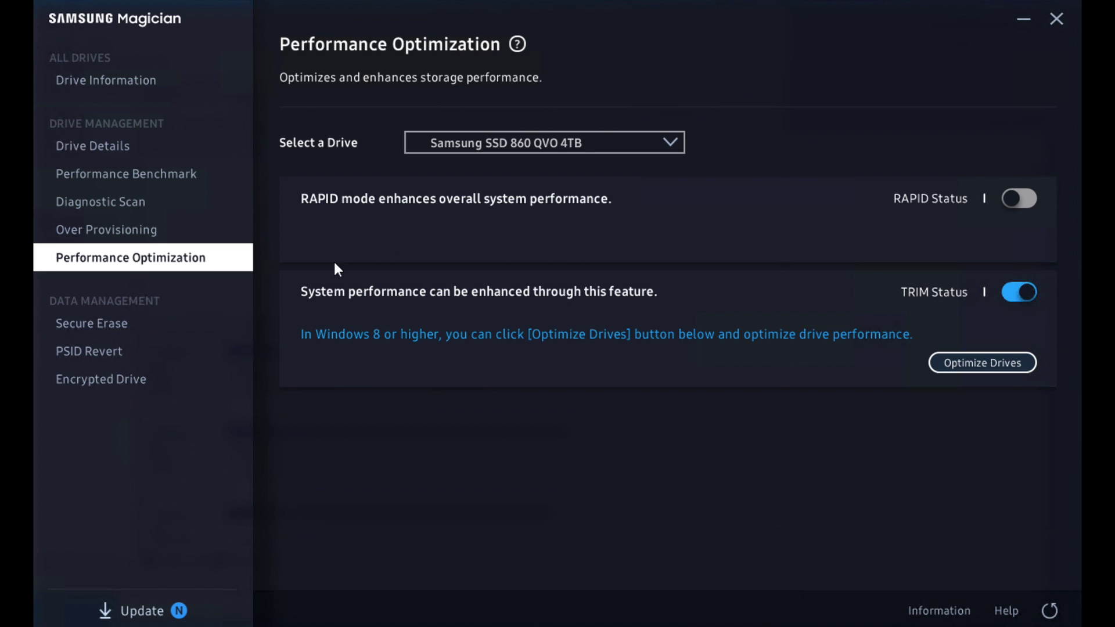
# - Visit the Secure Erase and PSID Revert pages, ending on Encrypted Drive with encryption Disabled
pyautogui.click(122, 323)
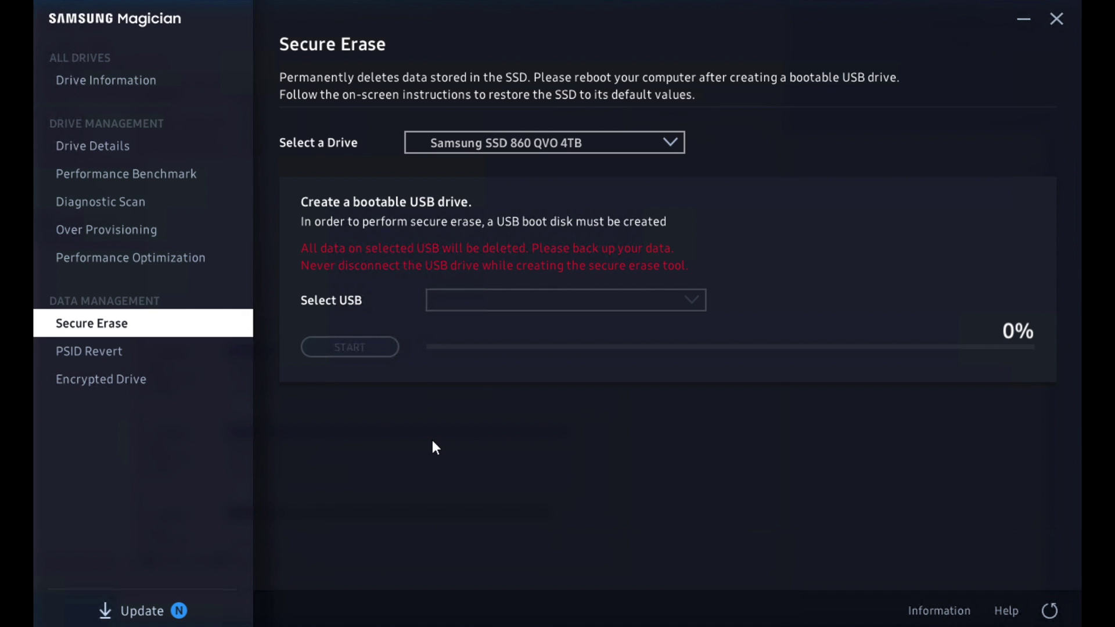
pyautogui.click(96, 363)
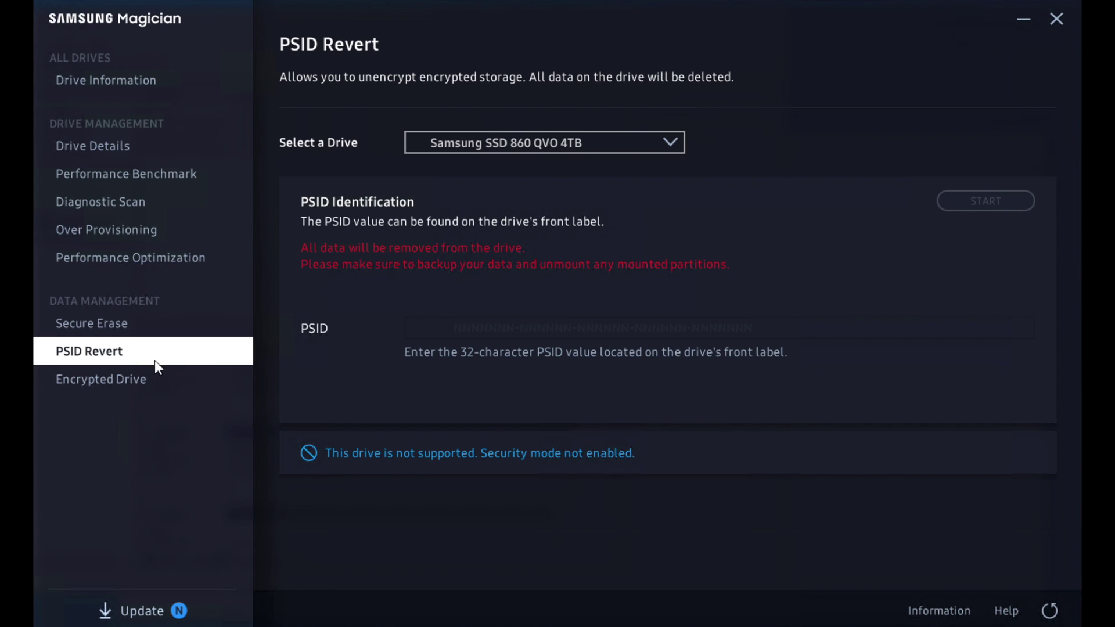
pyautogui.click(110, 381)
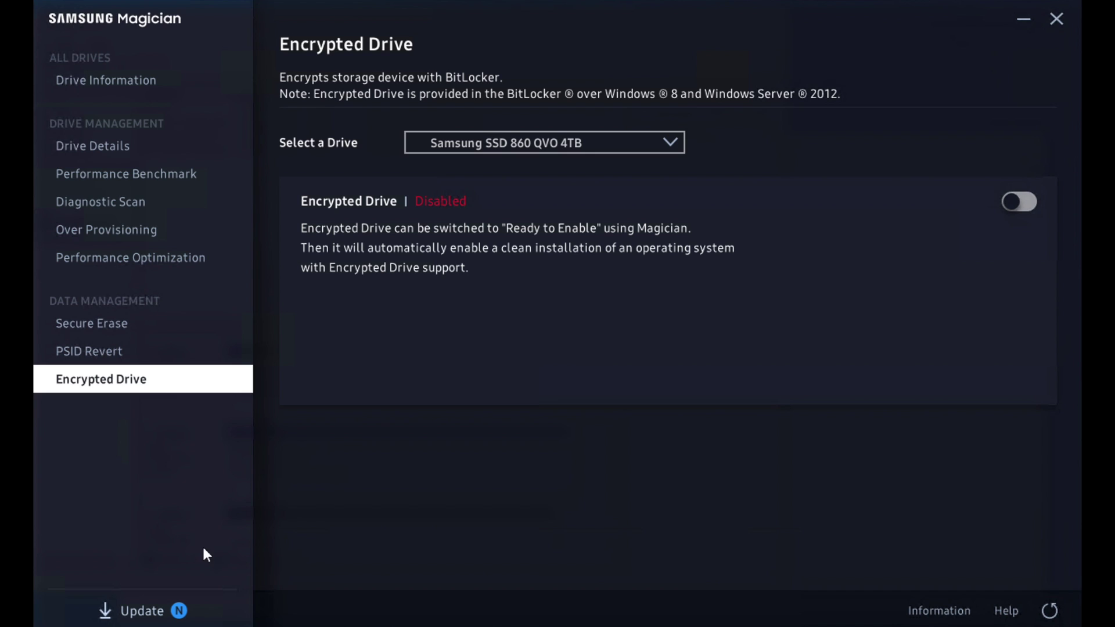
# - Review the 850 PRO and 860 QVO update notes, then start the 850 PRO 1TB update to EXM04B6Q
pyautogui.click(142, 611)
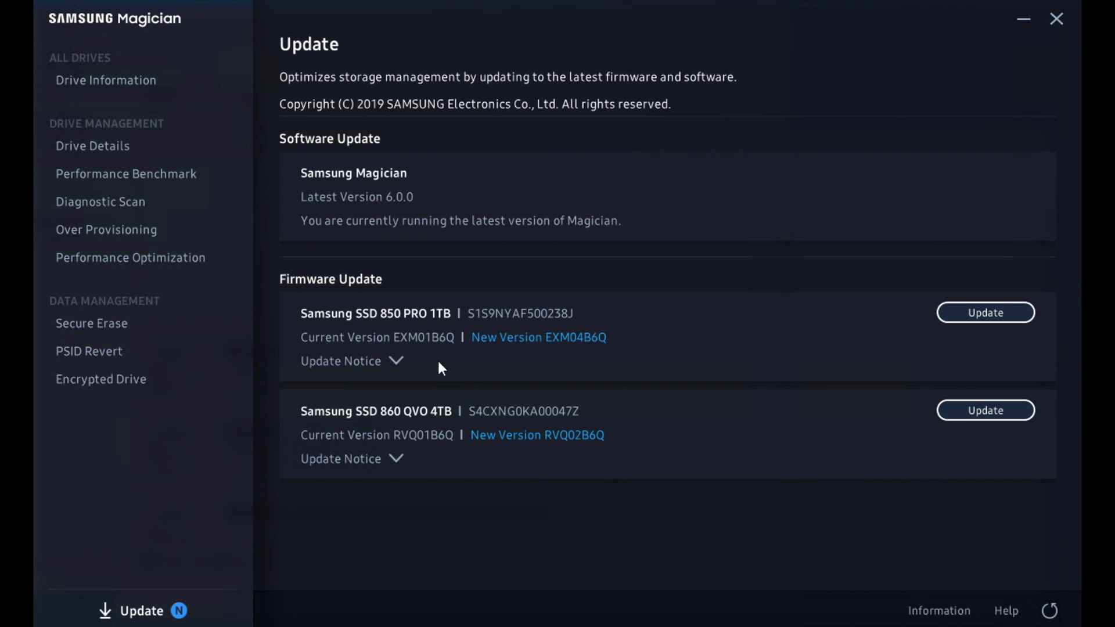
pyautogui.click(397, 361)
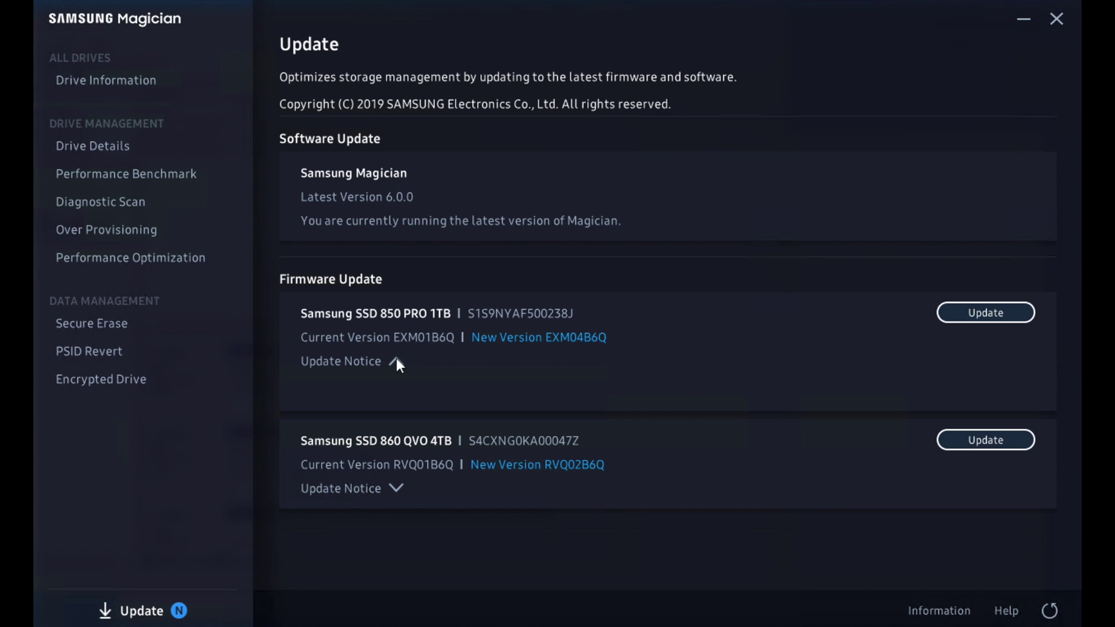
pyautogui.click(397, 489)
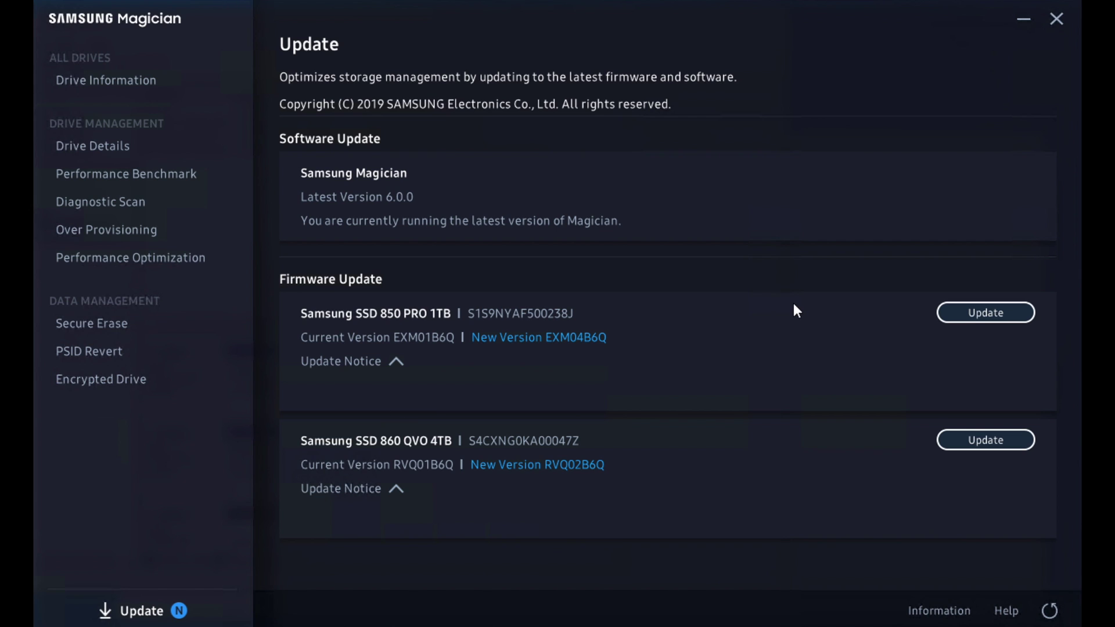
pyautogui.click(994, 315)
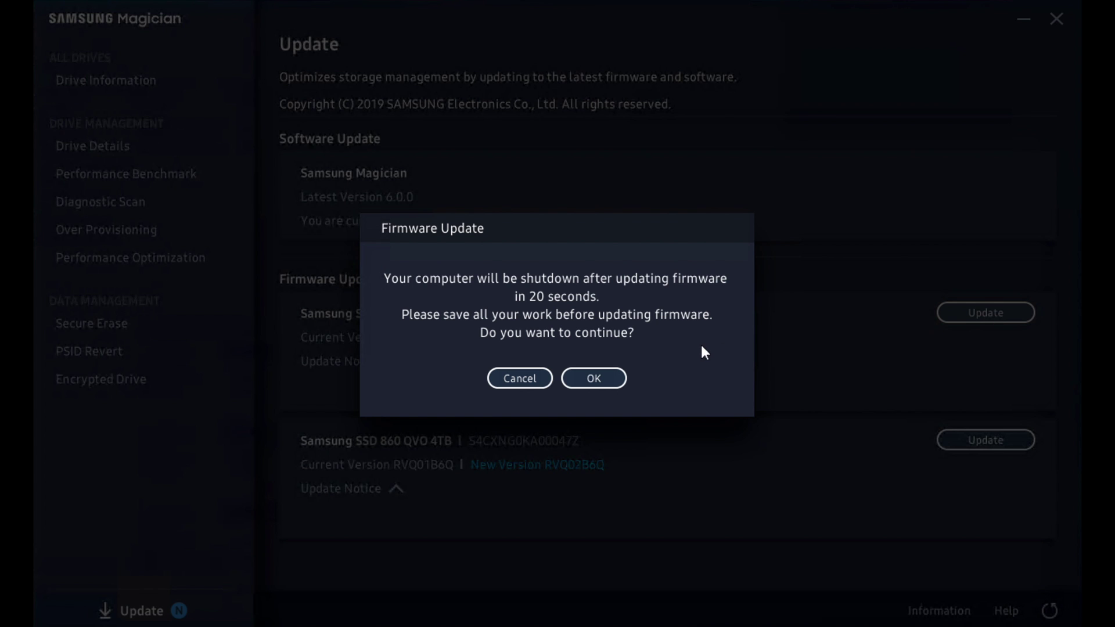
# - Confirm the 850 PRO 1TB firmware update from EXM01B6Q to EXM04B6Q and accept the shutdown
pyautogui.click(604, 381)
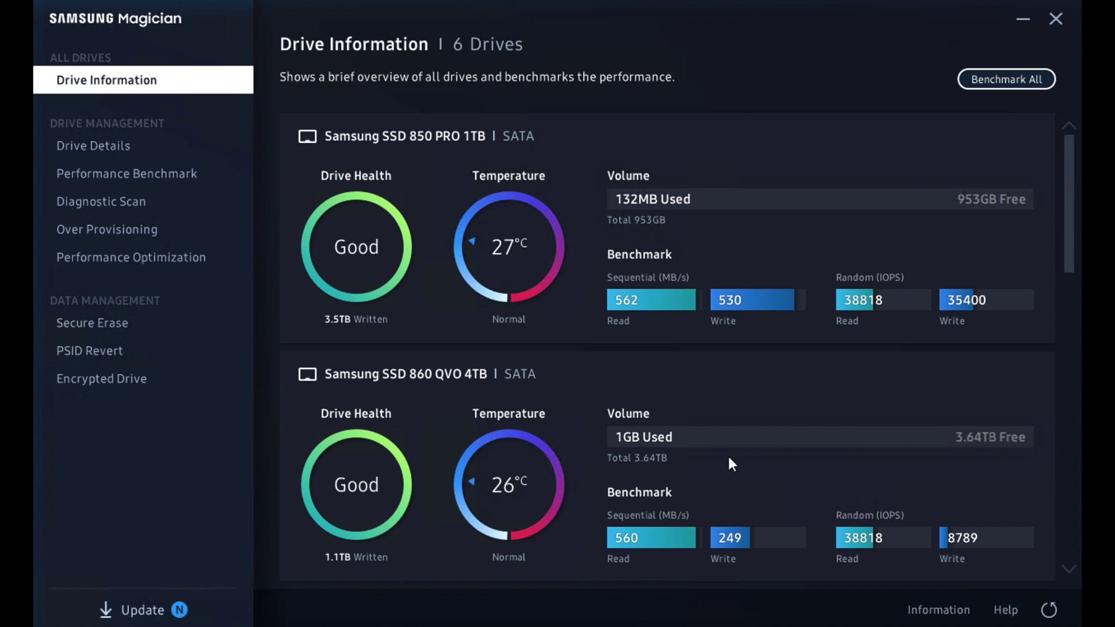
# - Check in Drive Details that the 850 PRO 1TB now runs EXM04B6Q, then return to Update
pyautogui.click(124, 146)
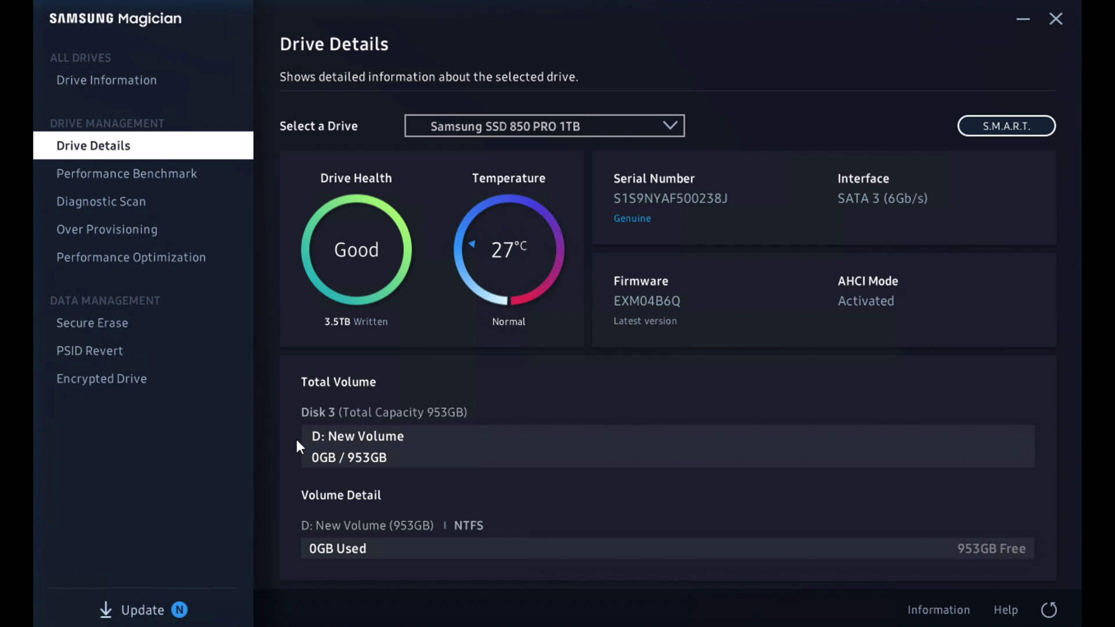
pyautogui.click(139, 608)
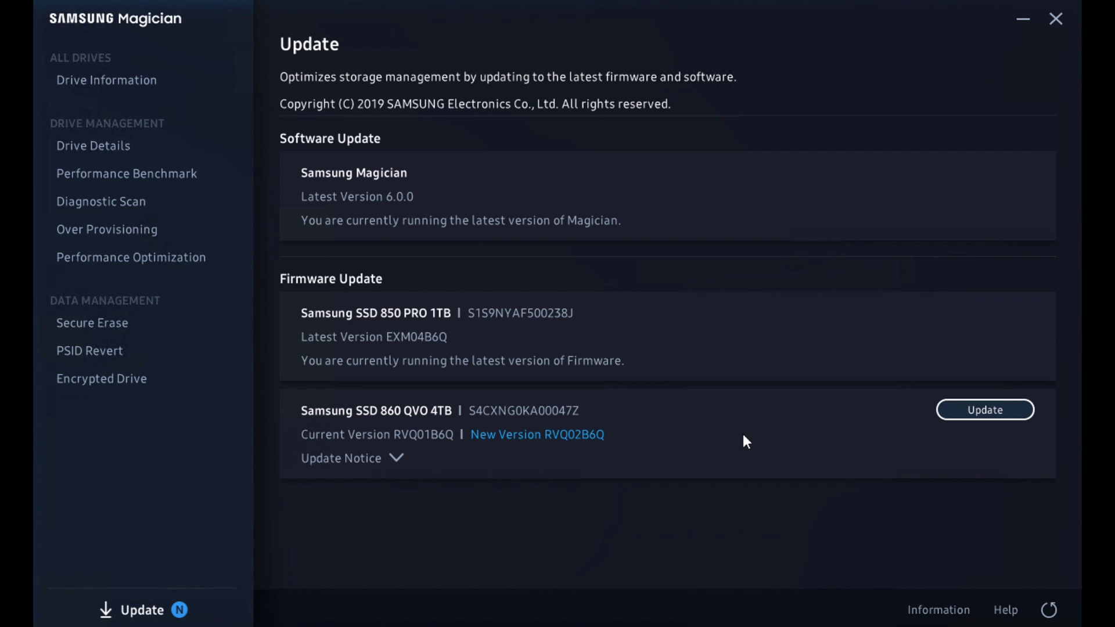
# - Apply the RVQ02B6Q firmware update to the SSD 860 QVO 4TB, confirming the shutdown warning
pyautogui.click(982, 408)
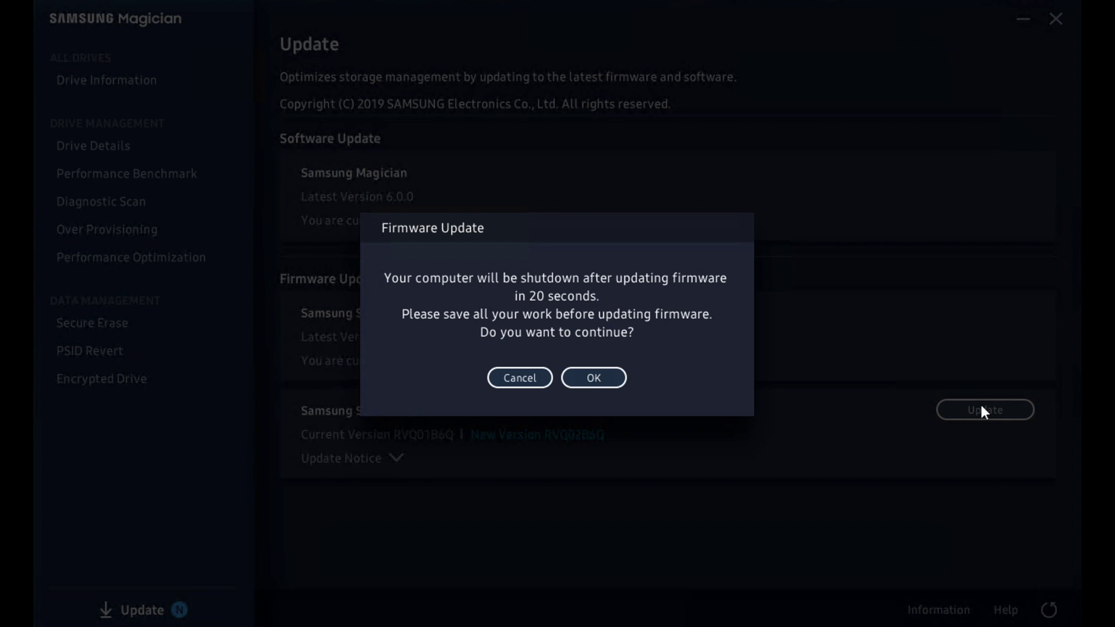
pyautogui.click(605, 380)
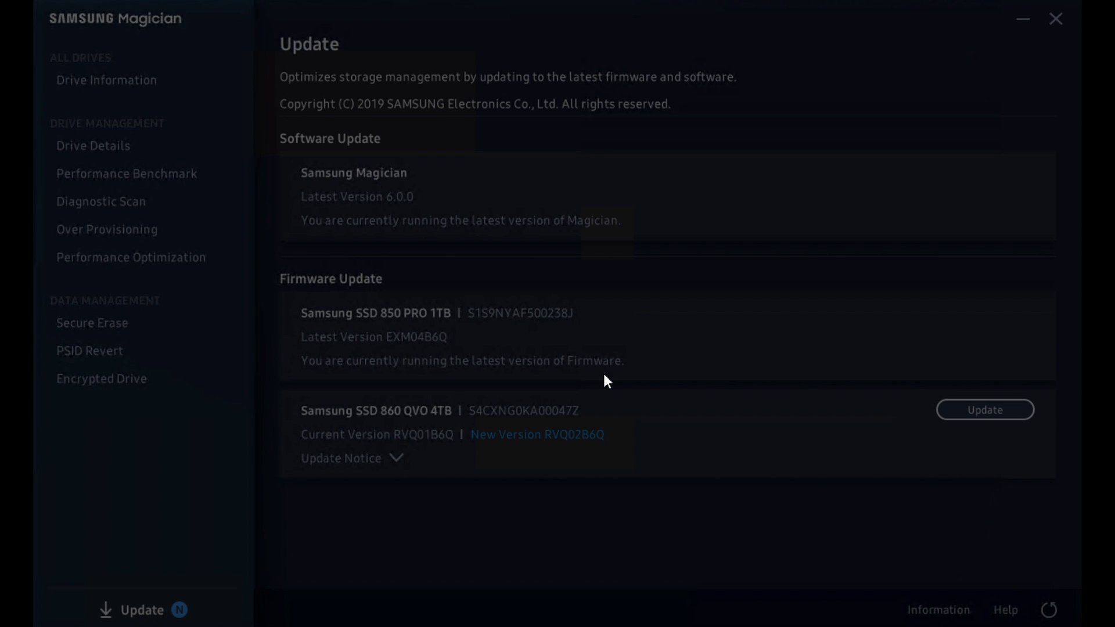